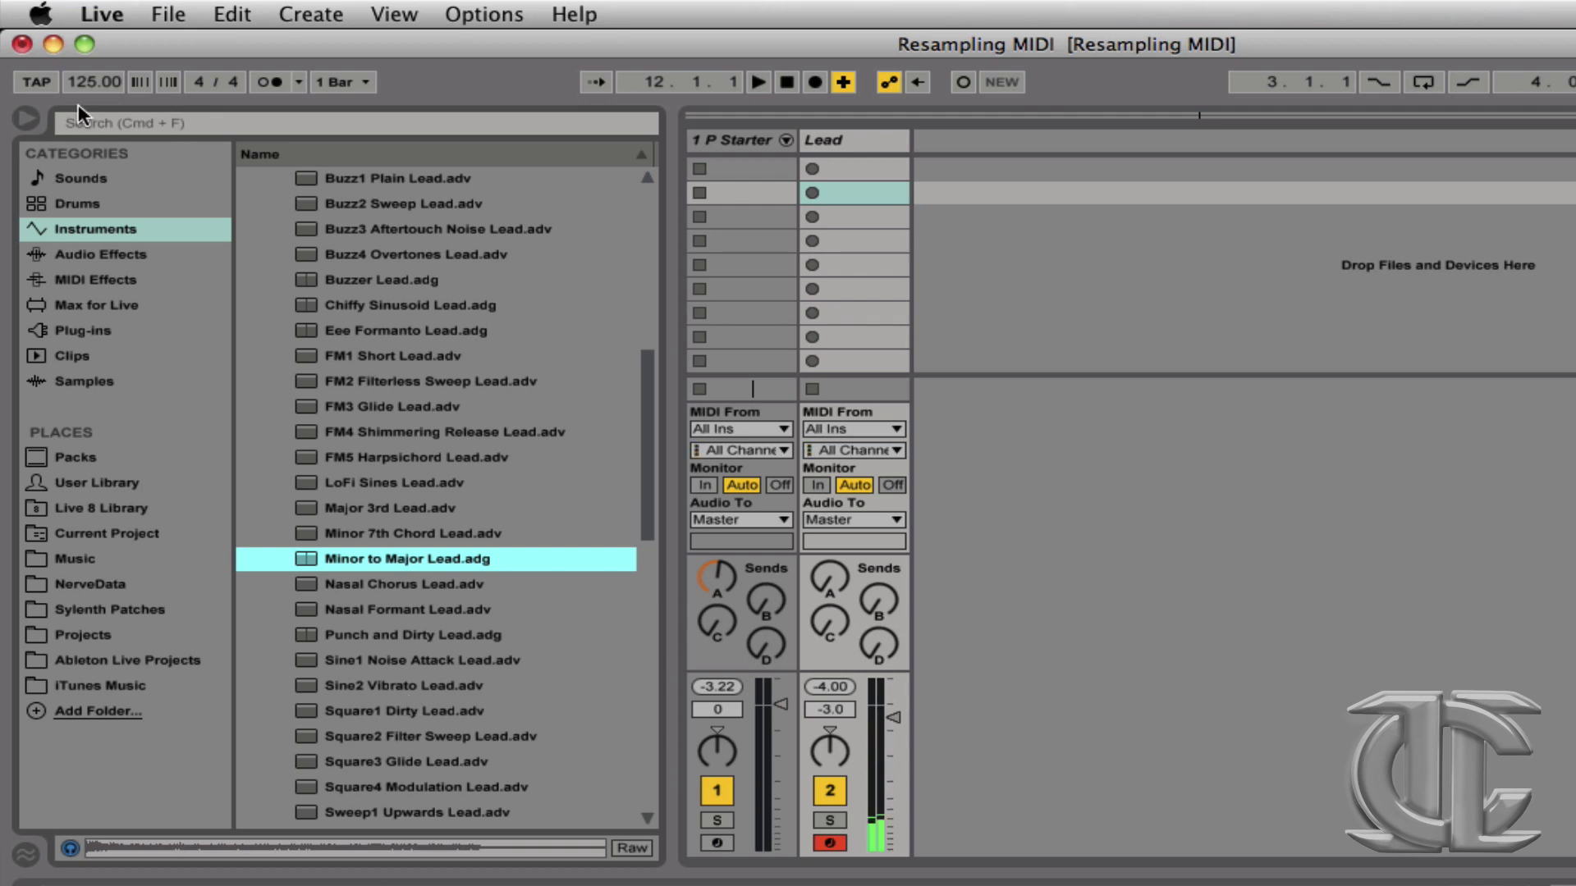
Hide the browser, select the Lead track and play the existing beat briefly to hear it.
click(30, 122)
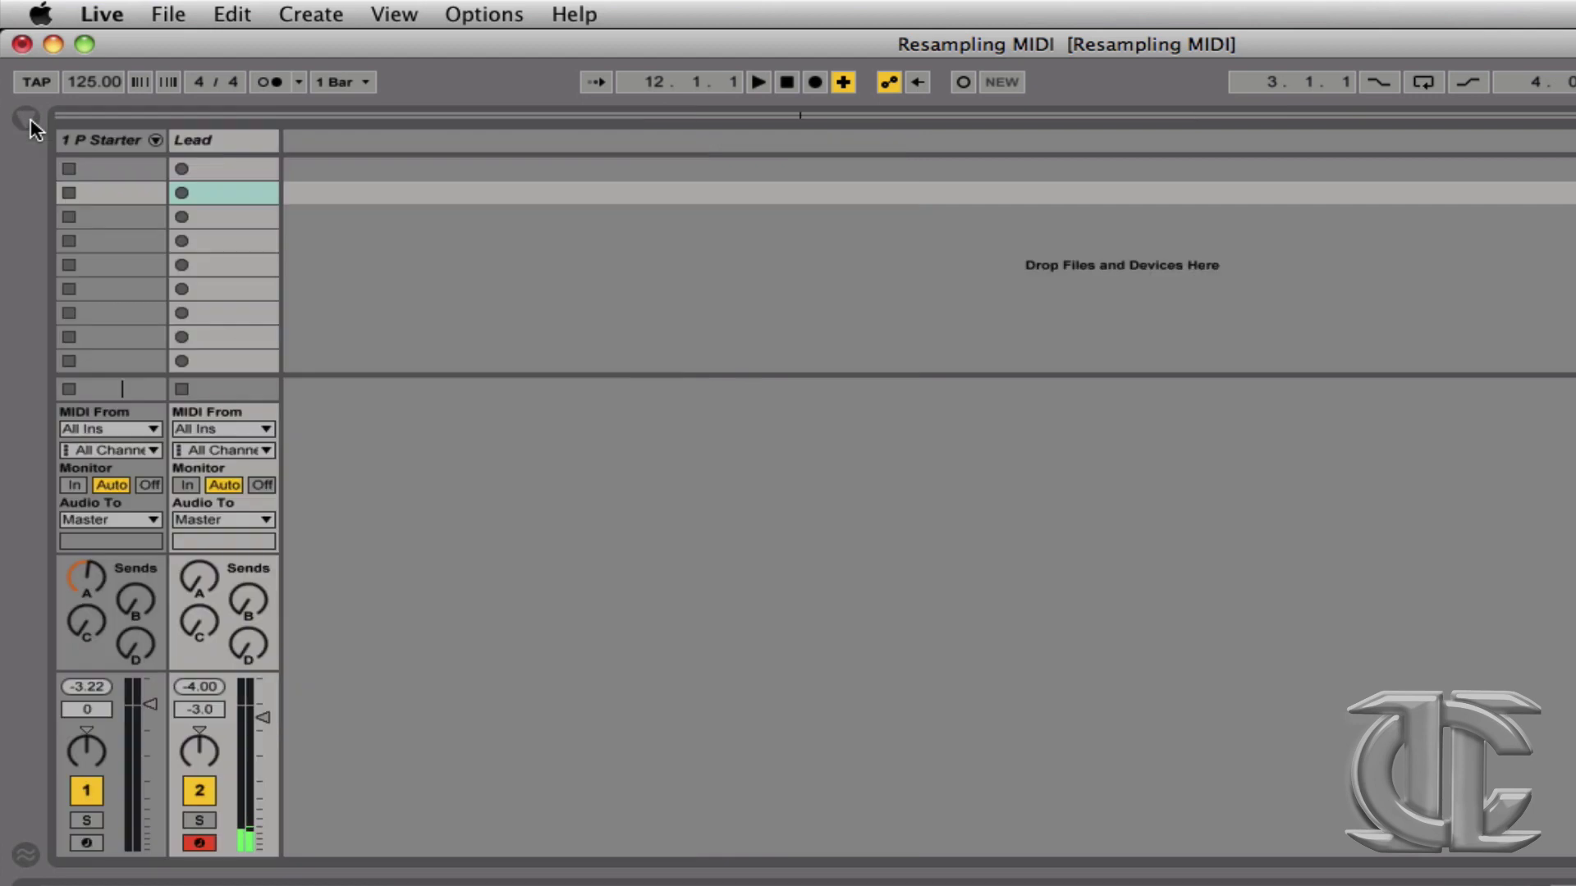
click(239, 148)
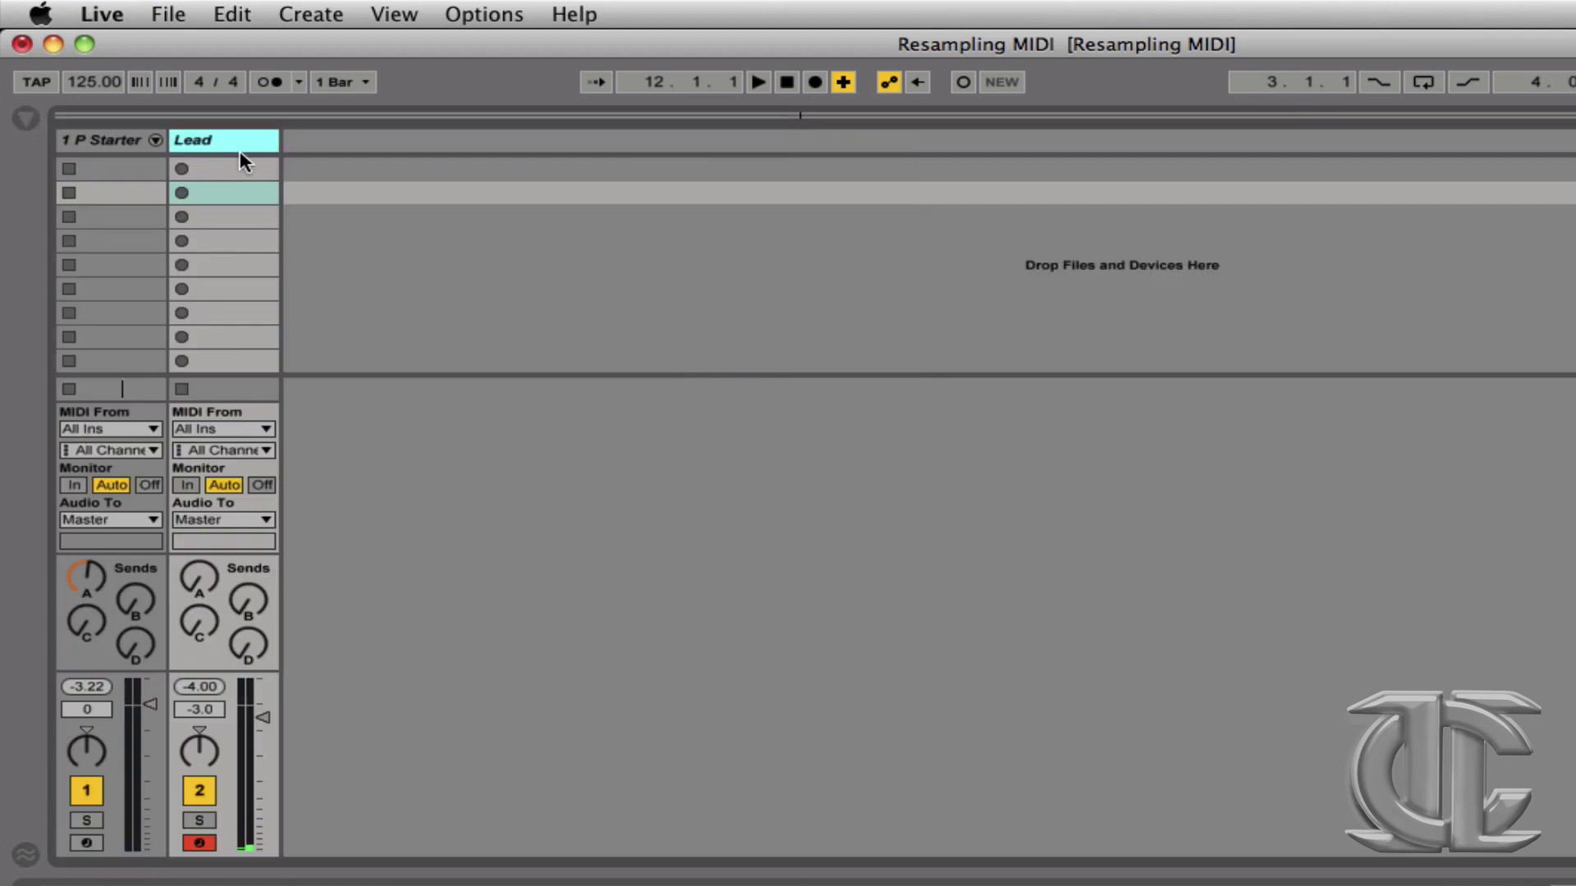
key(space)
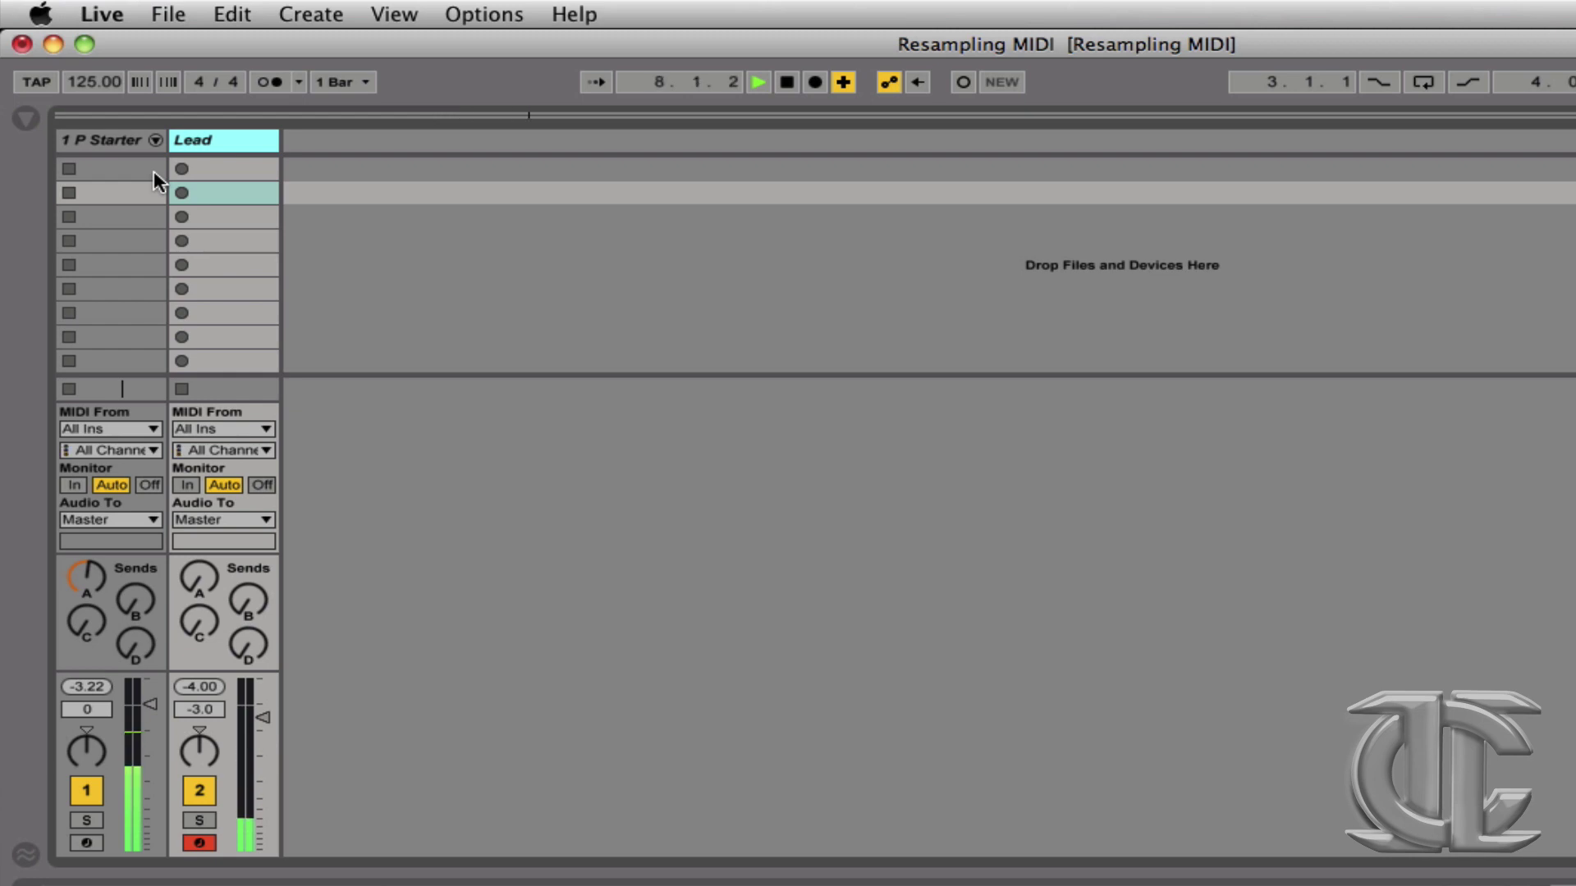
key(space)
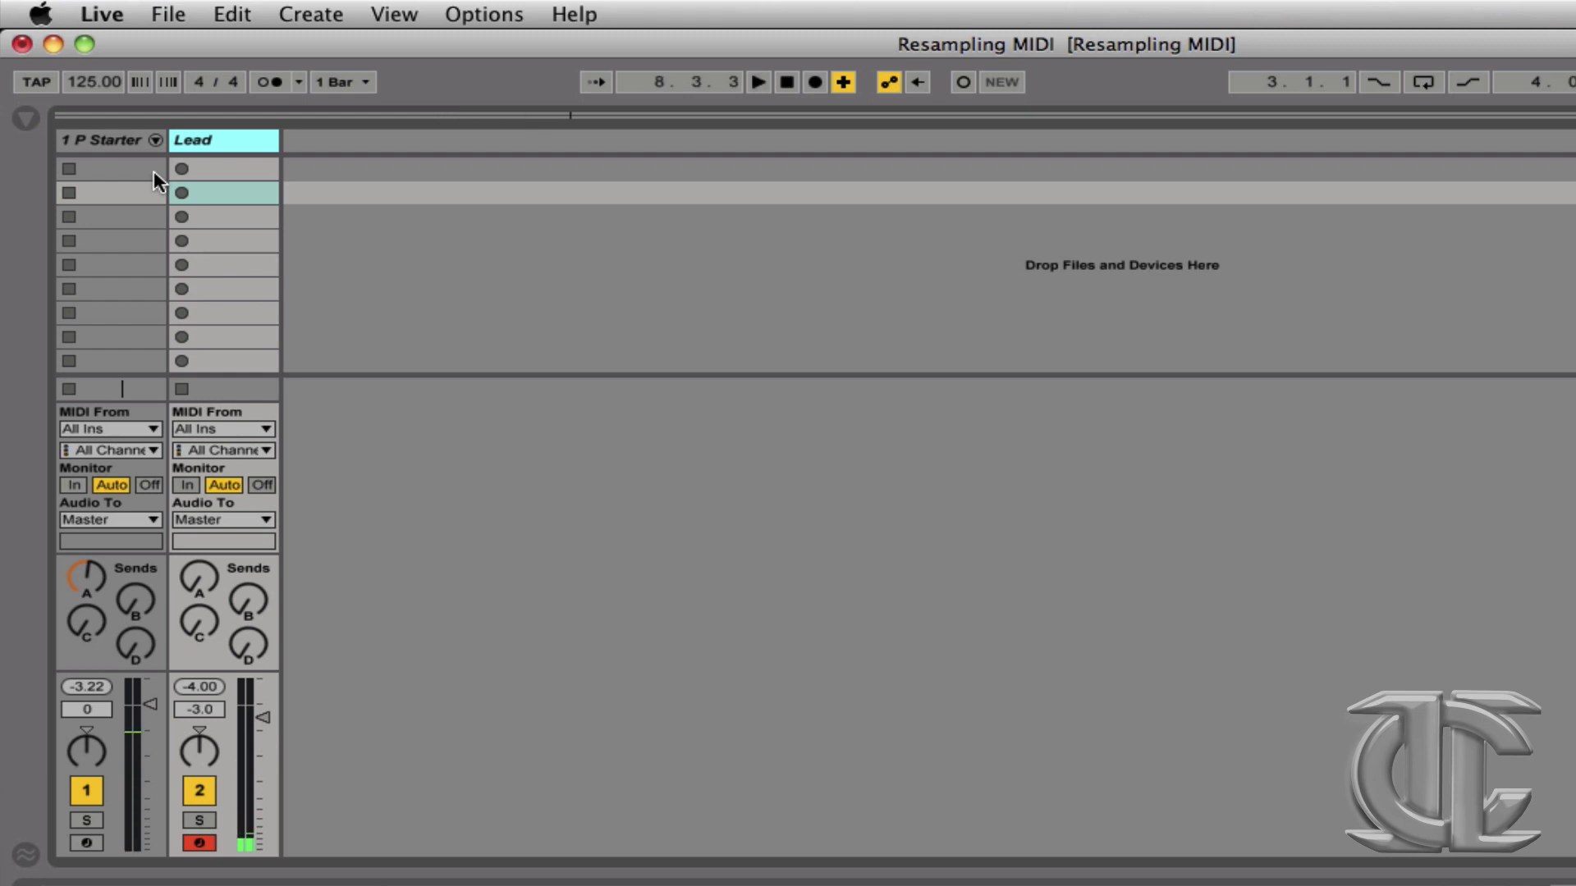
Add the Grandiosa chord preset from the MIDI effects in front of the Lead track's instrument.
click(17, 119)
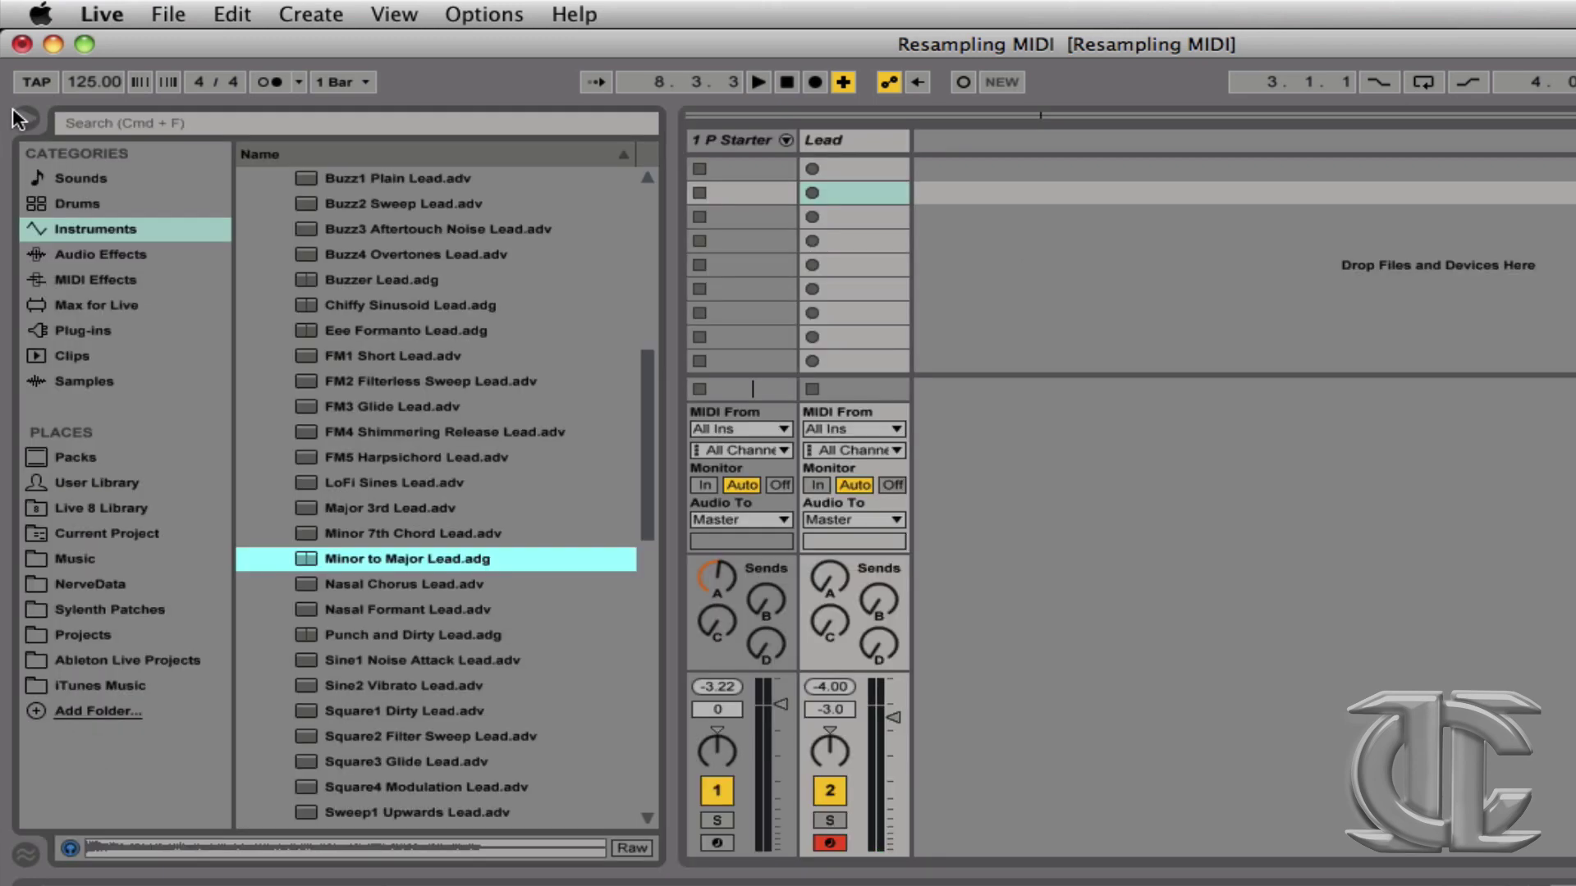
click(82, 280)
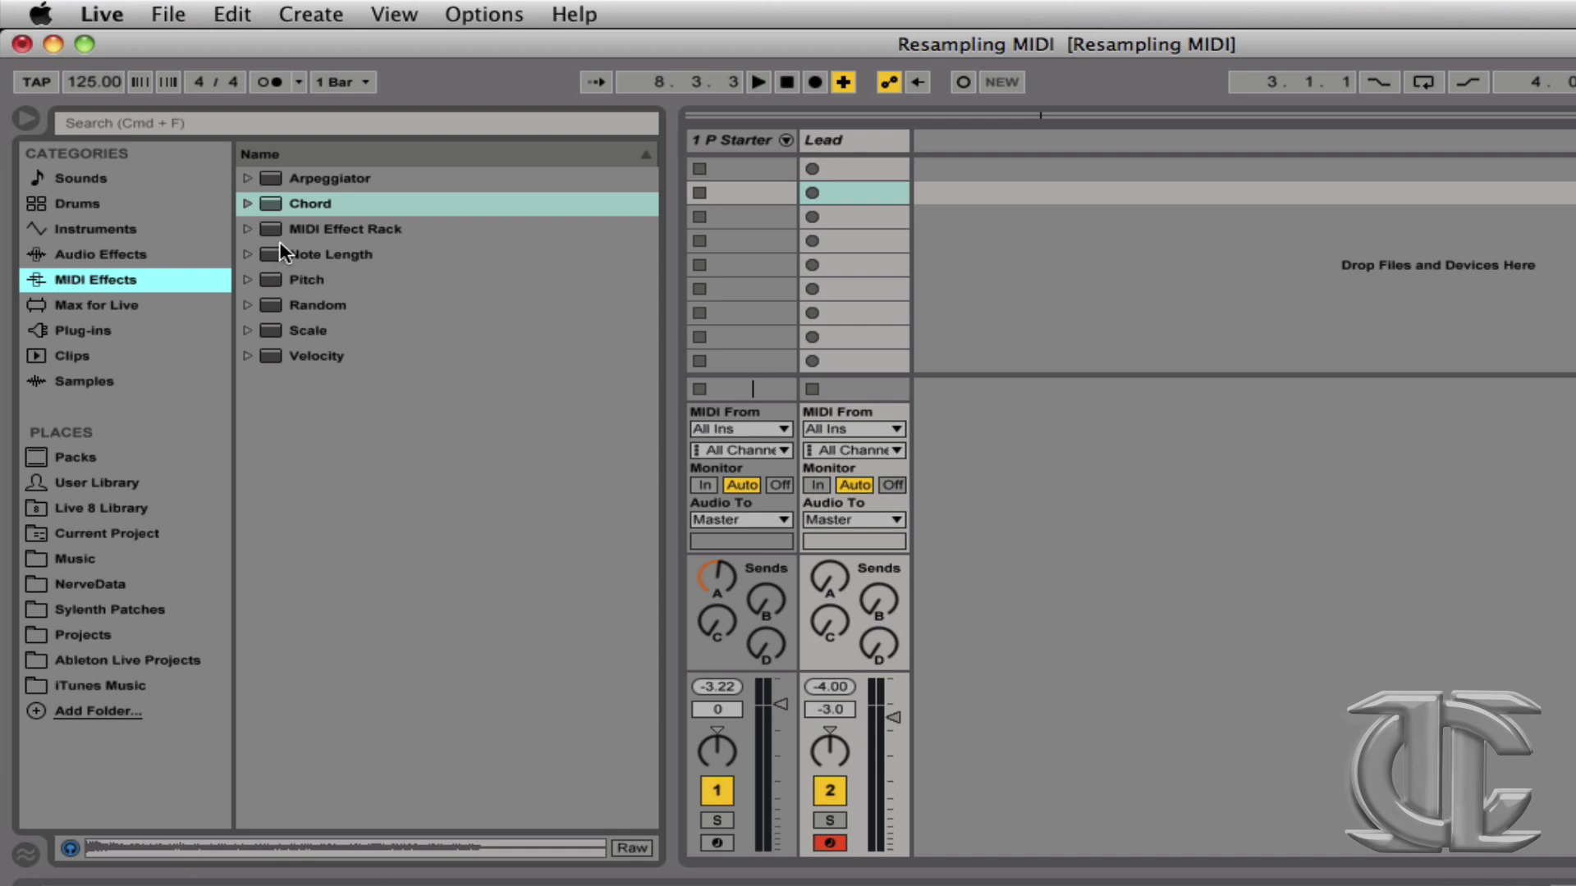
click(247, 203)
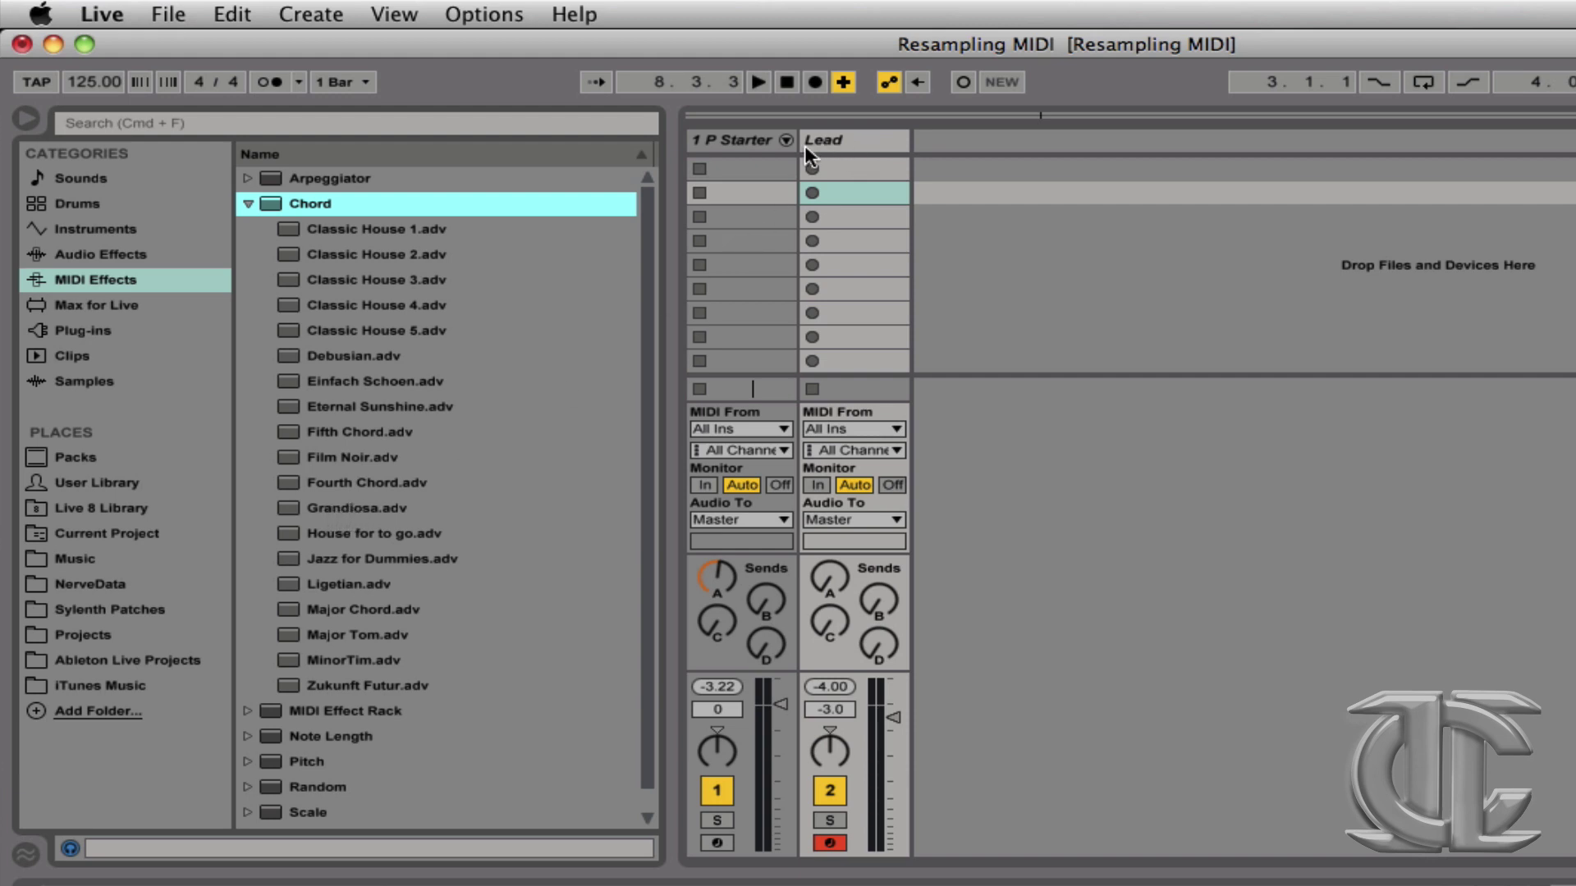
click(333, 508)
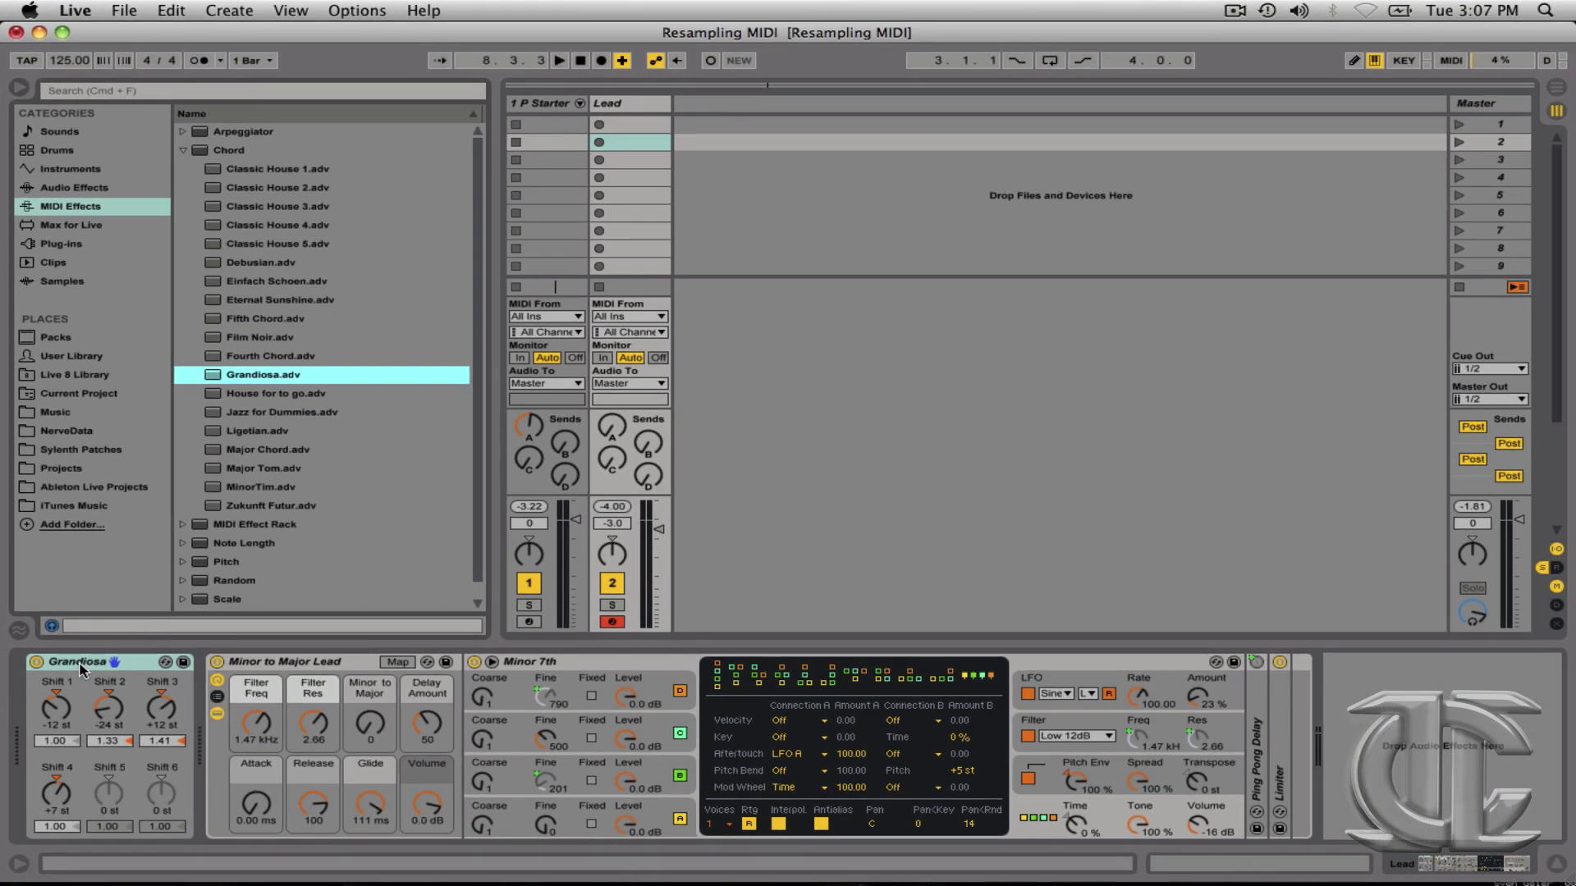
click(80, 666)
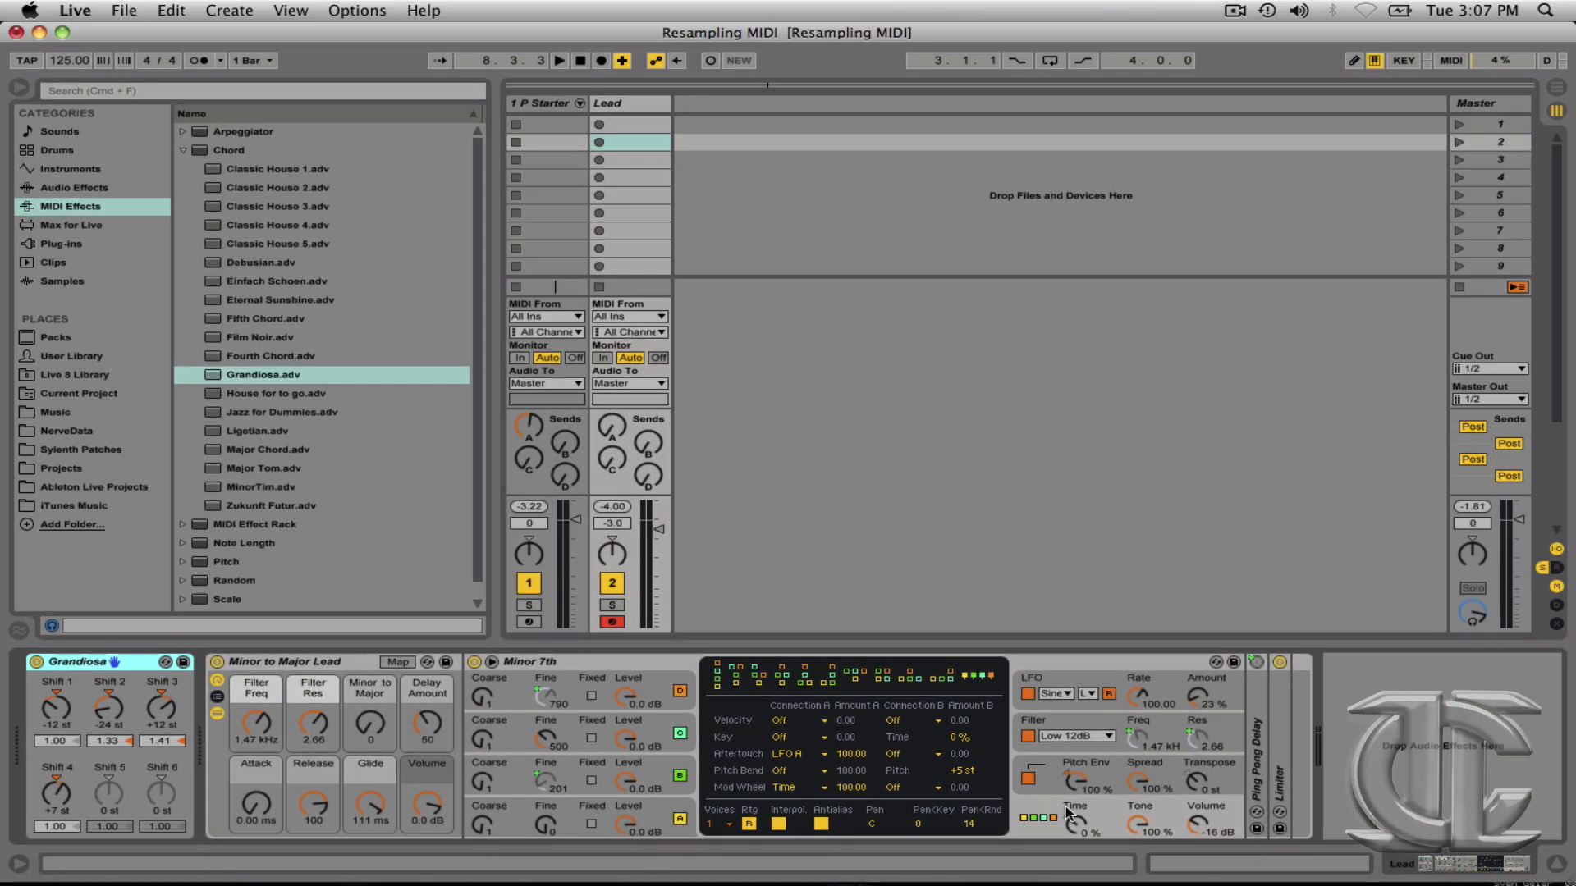
click(1058, 807)
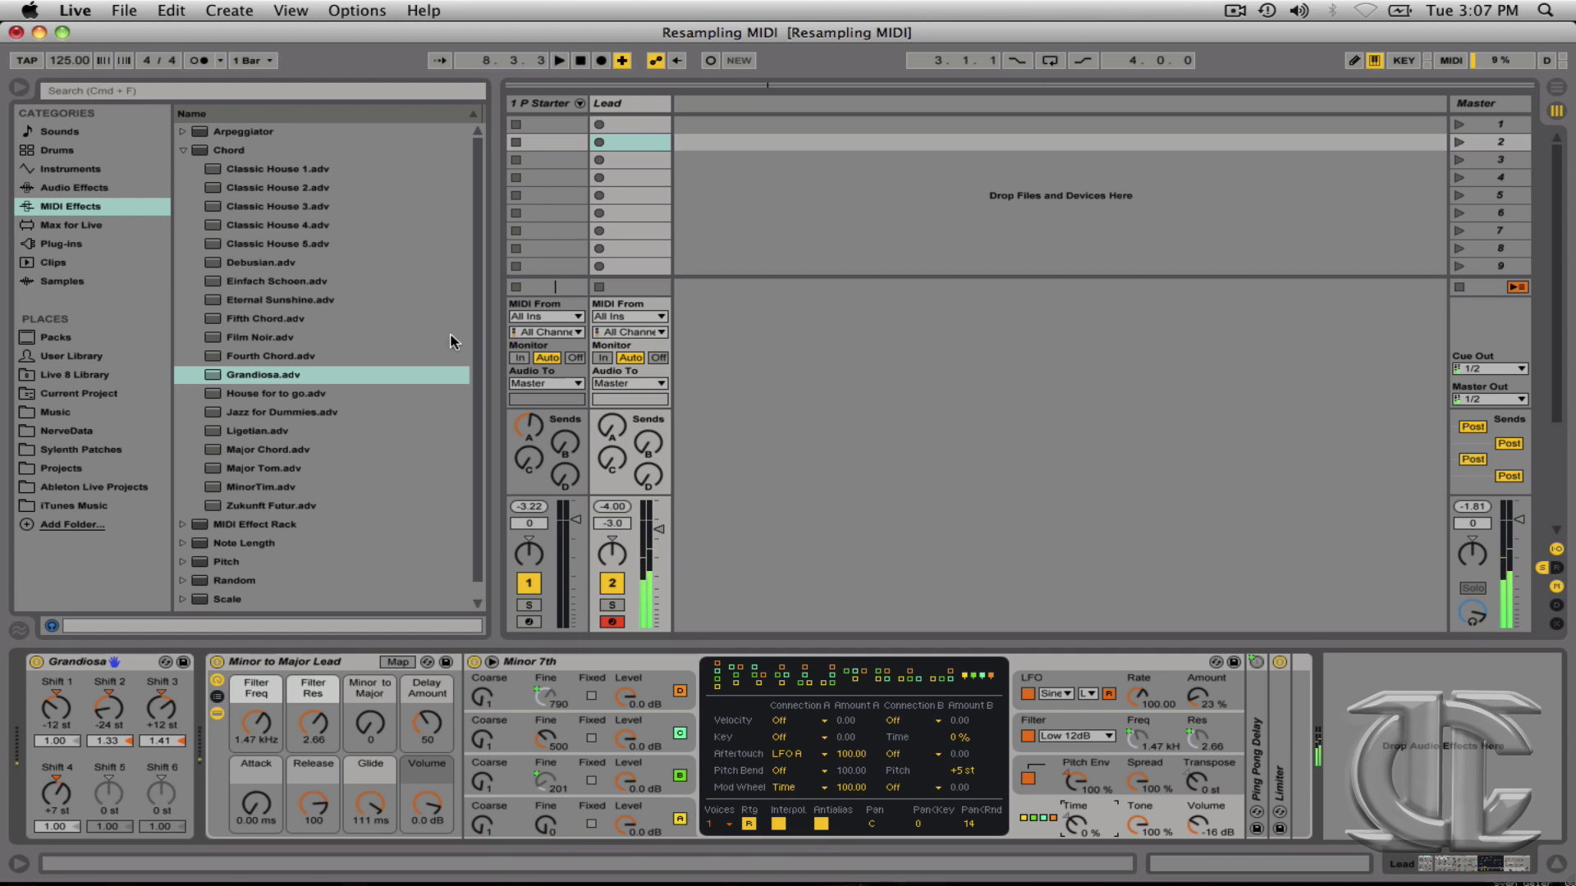
Add an Arpeggiator after the Grandiosa chord device on the Lead track.
click(183, 150)
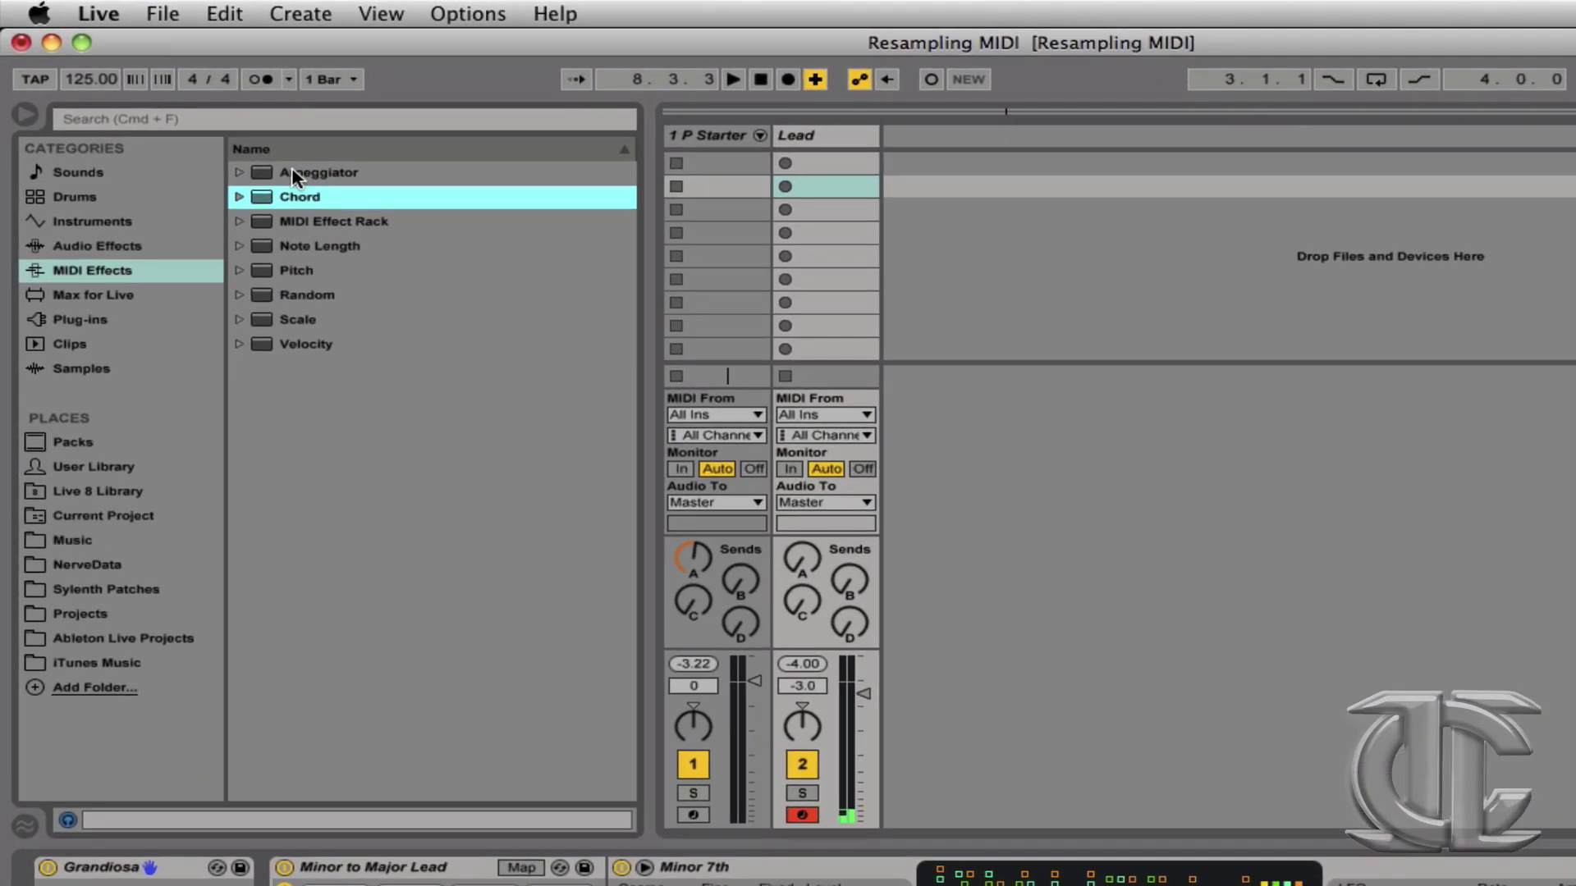
double_click(292, 170)
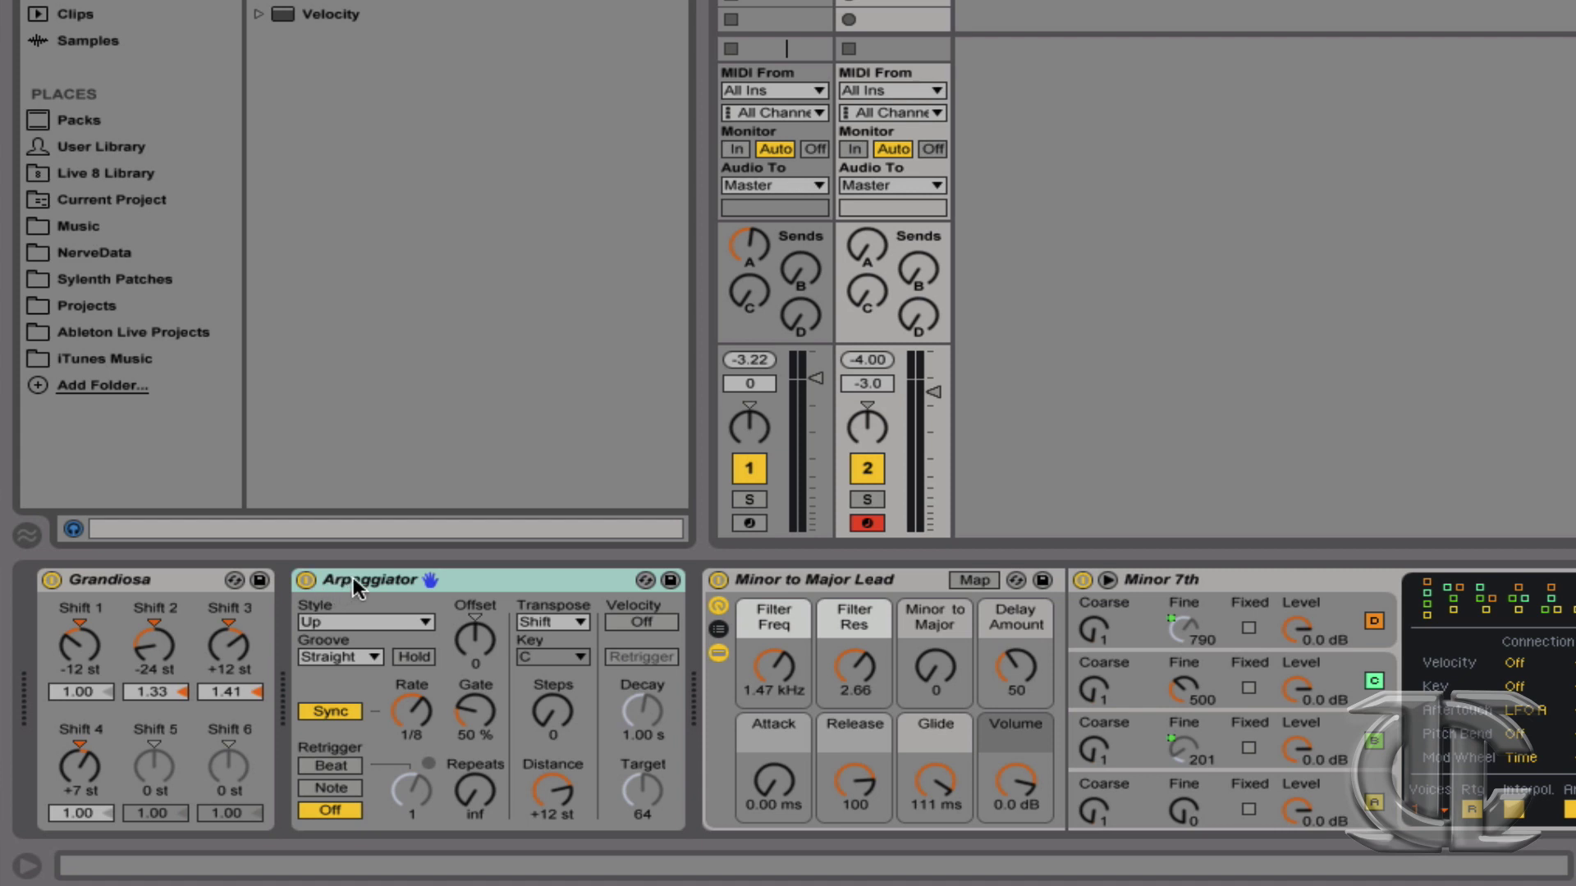
double_click(353, 578)
double_click(317, 603)
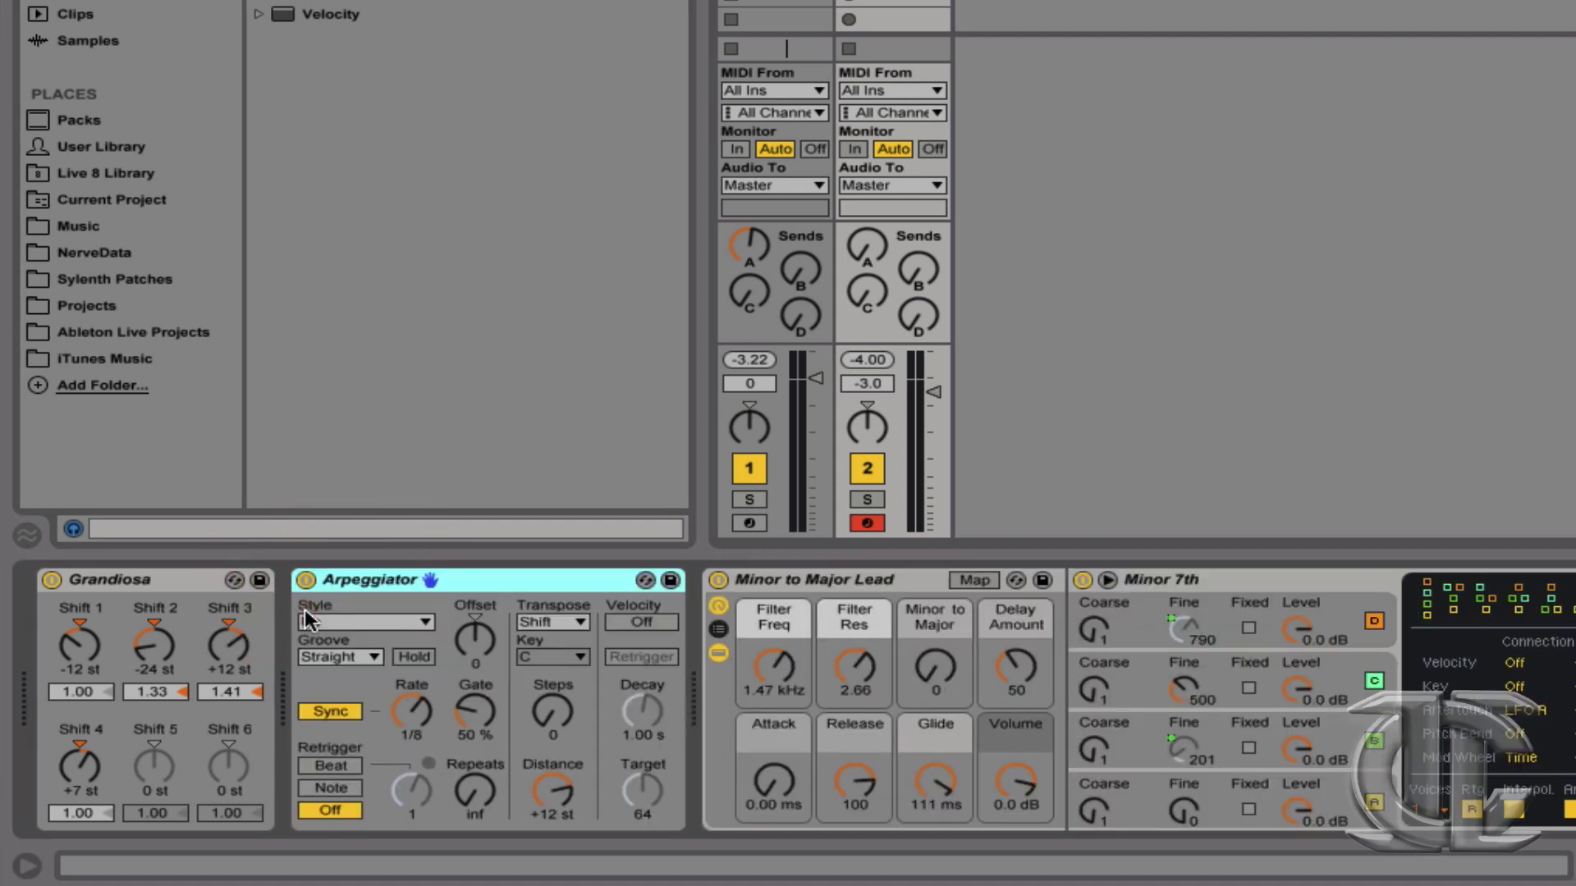
Try the Arpeggiator ahead of the Grandiosa chord device and move Grandiosa back in front of it.
drag(361, 579, 148, 581)
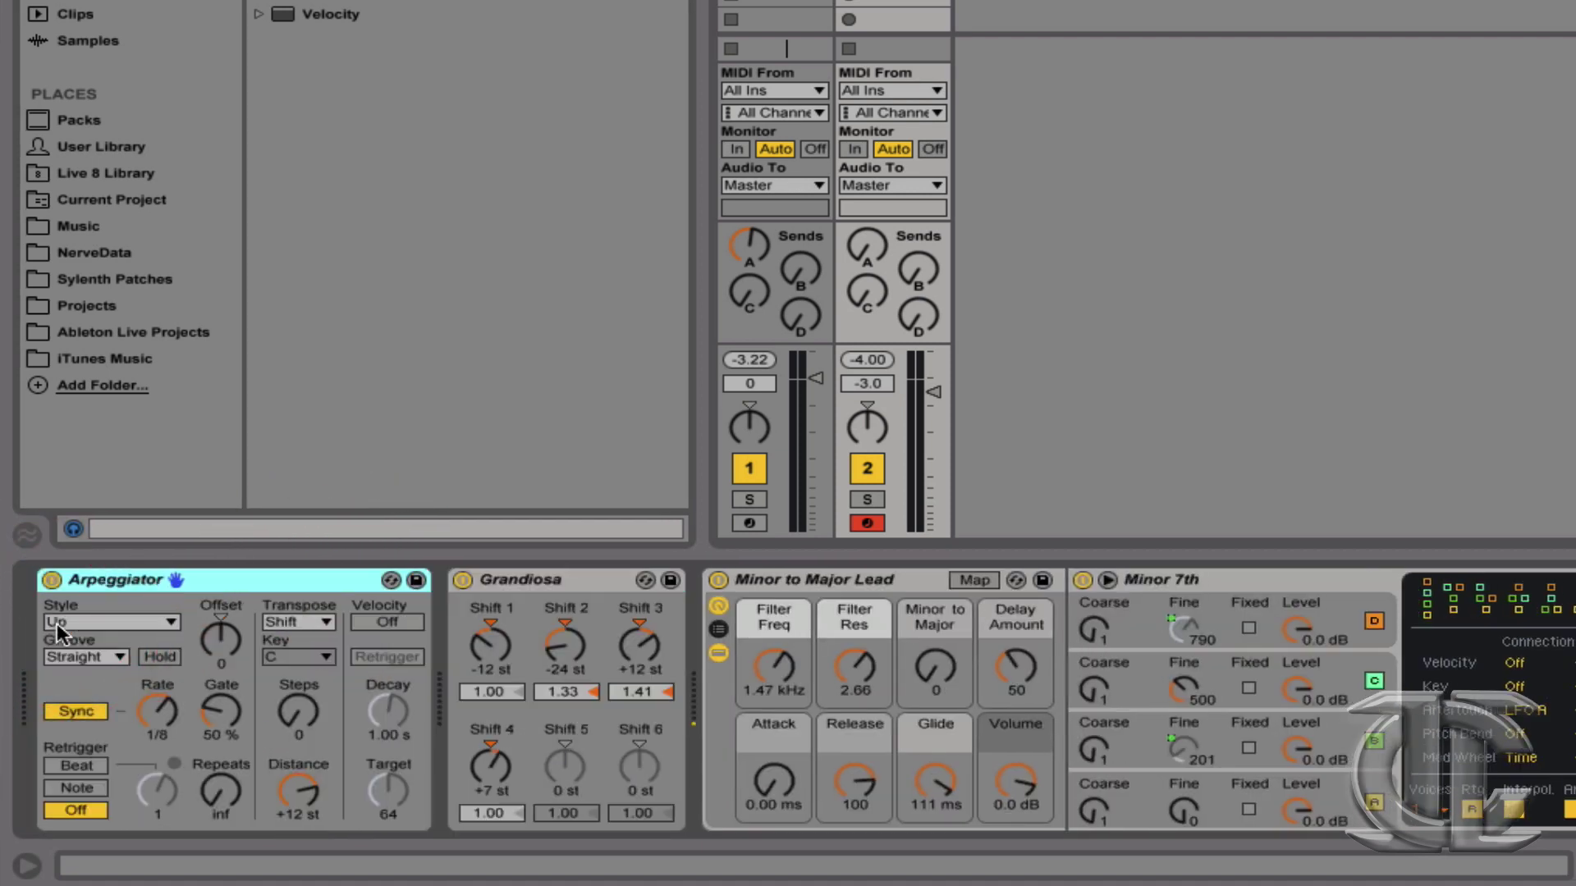
drag(534, 579, 85, 616)
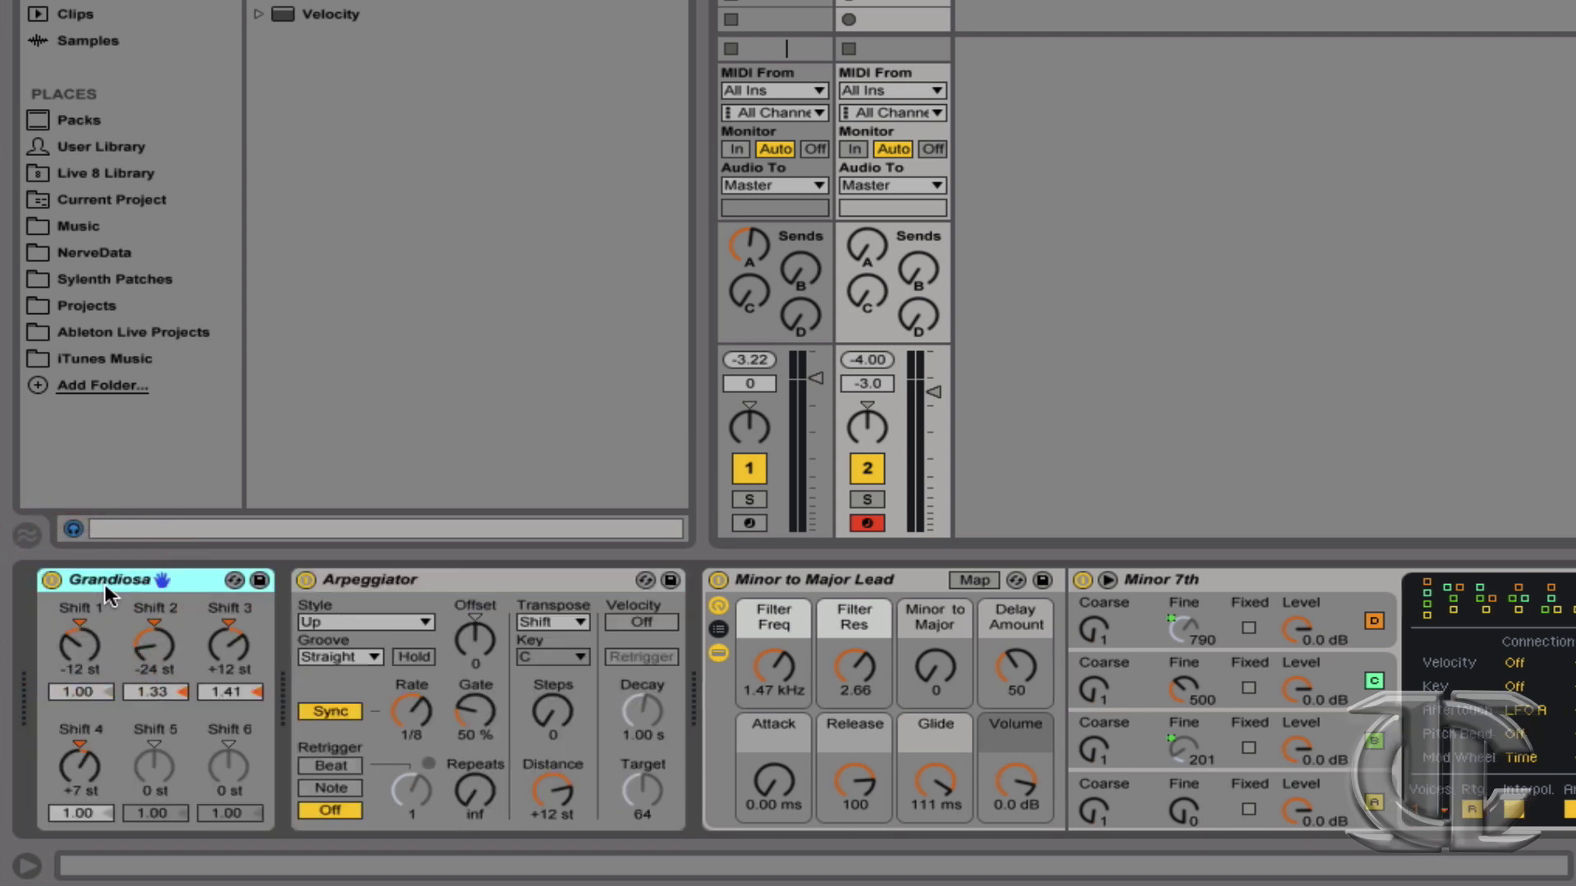
click(370, 584)
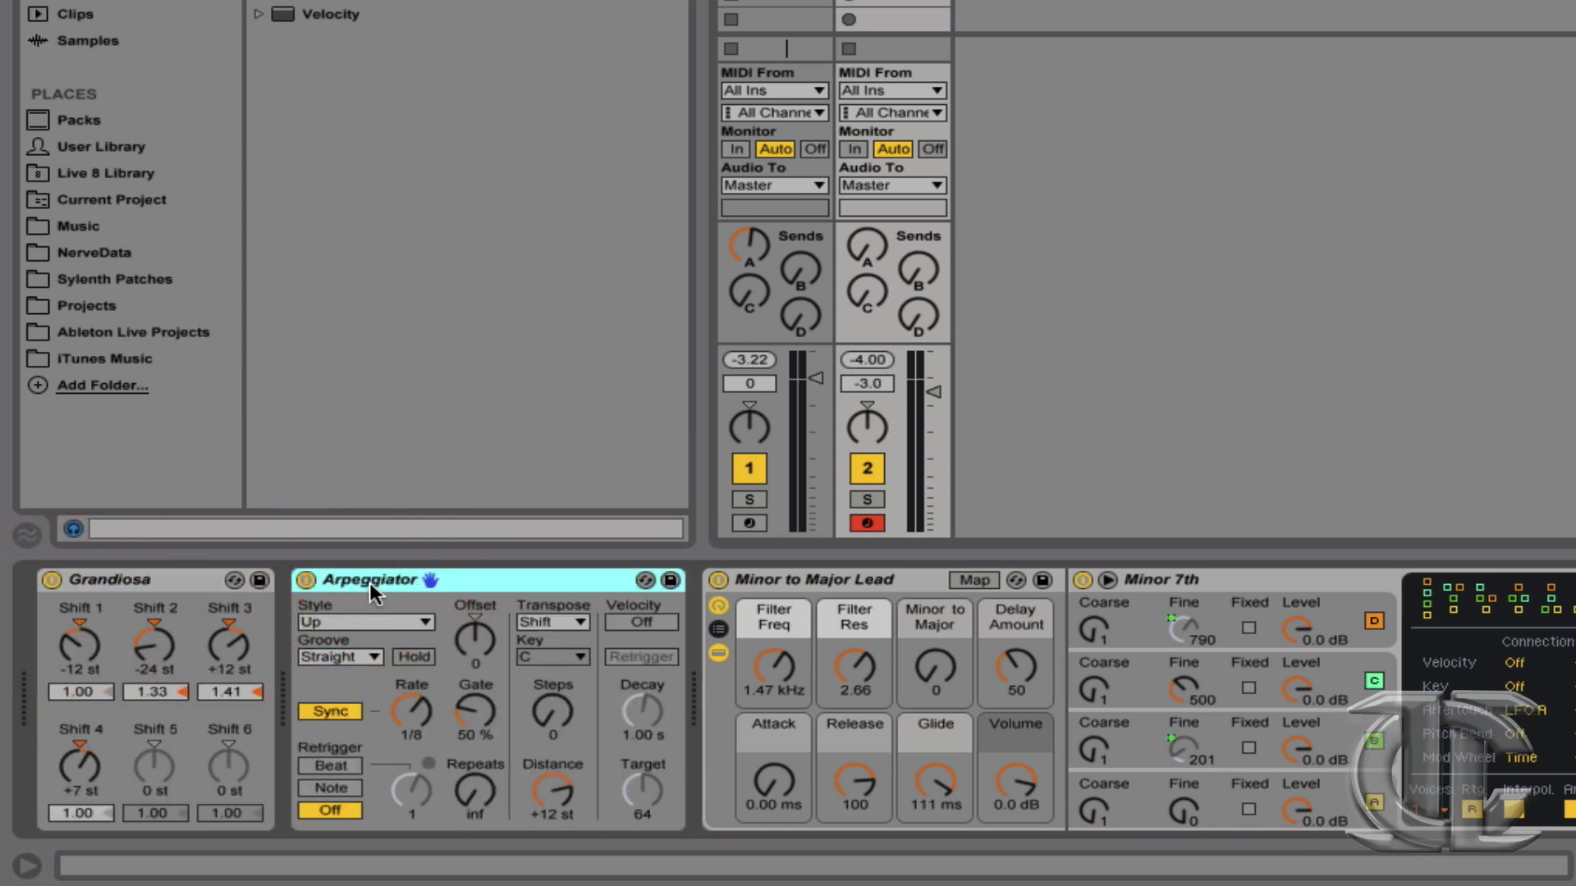
click(169, 578)
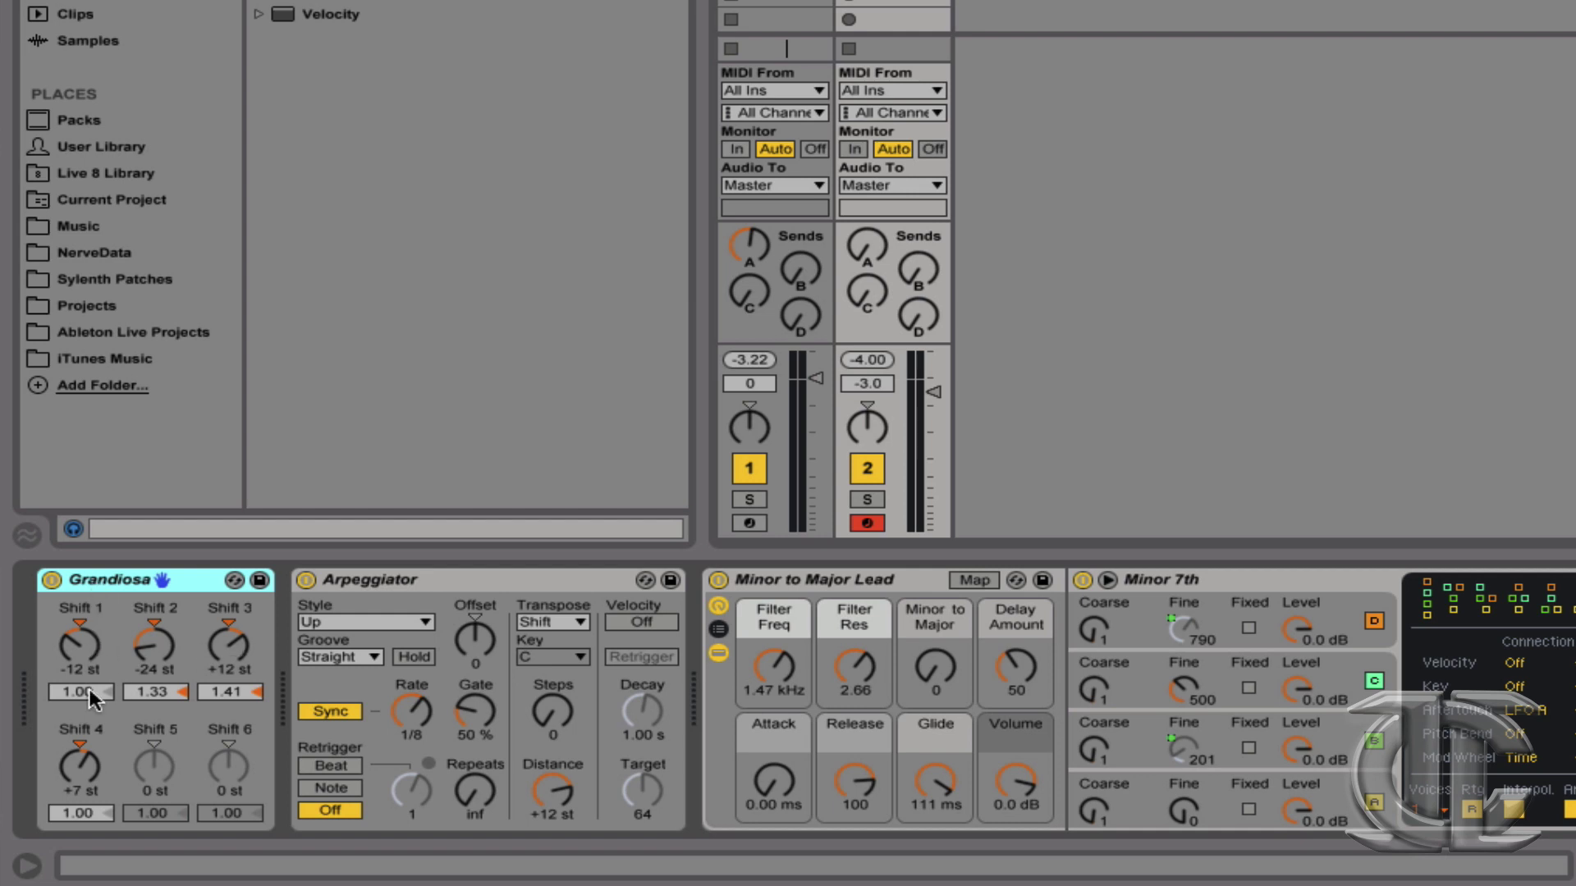
Set the Arpeggiator's rate to 1/16 and its style to Thumb Up.
click(371, 577)
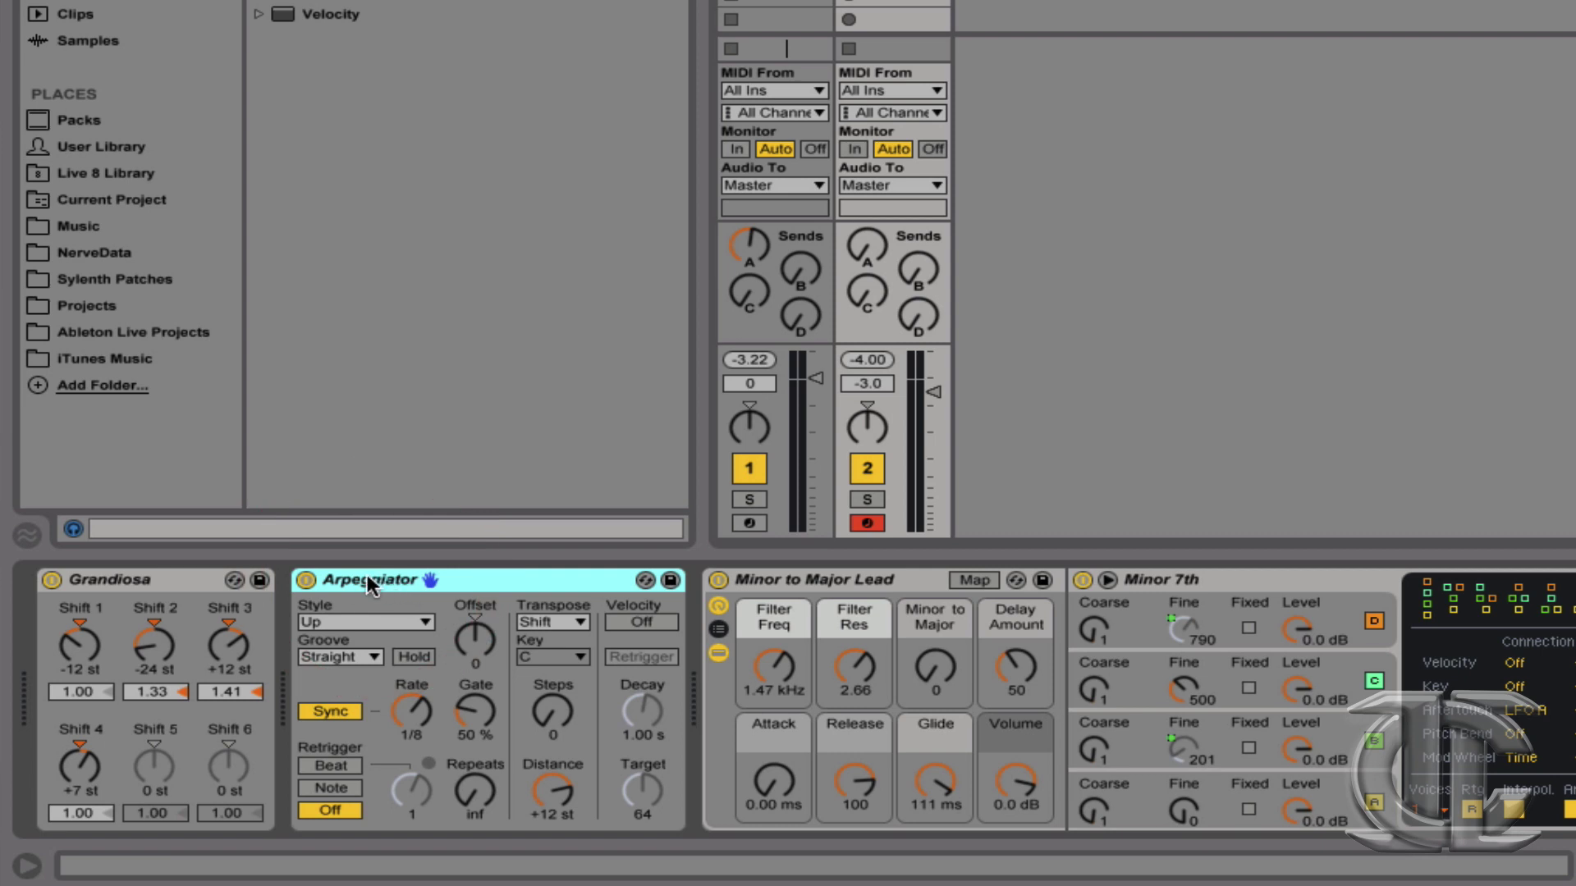
click(407, 716)
key(Down)
key(Down)
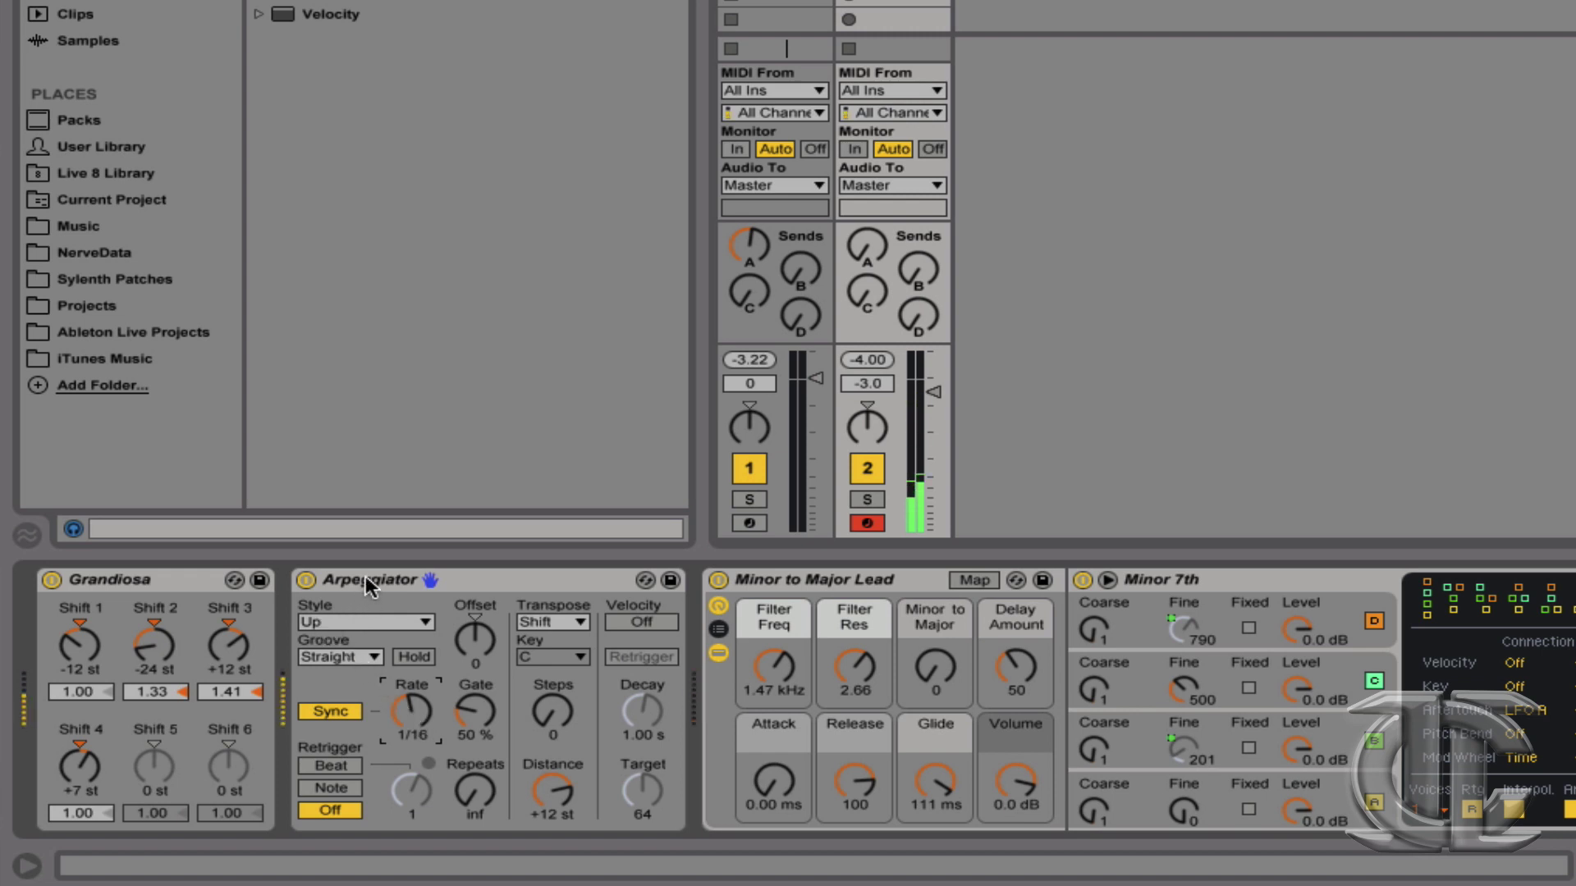
click(407, 621)
click(400, 622)
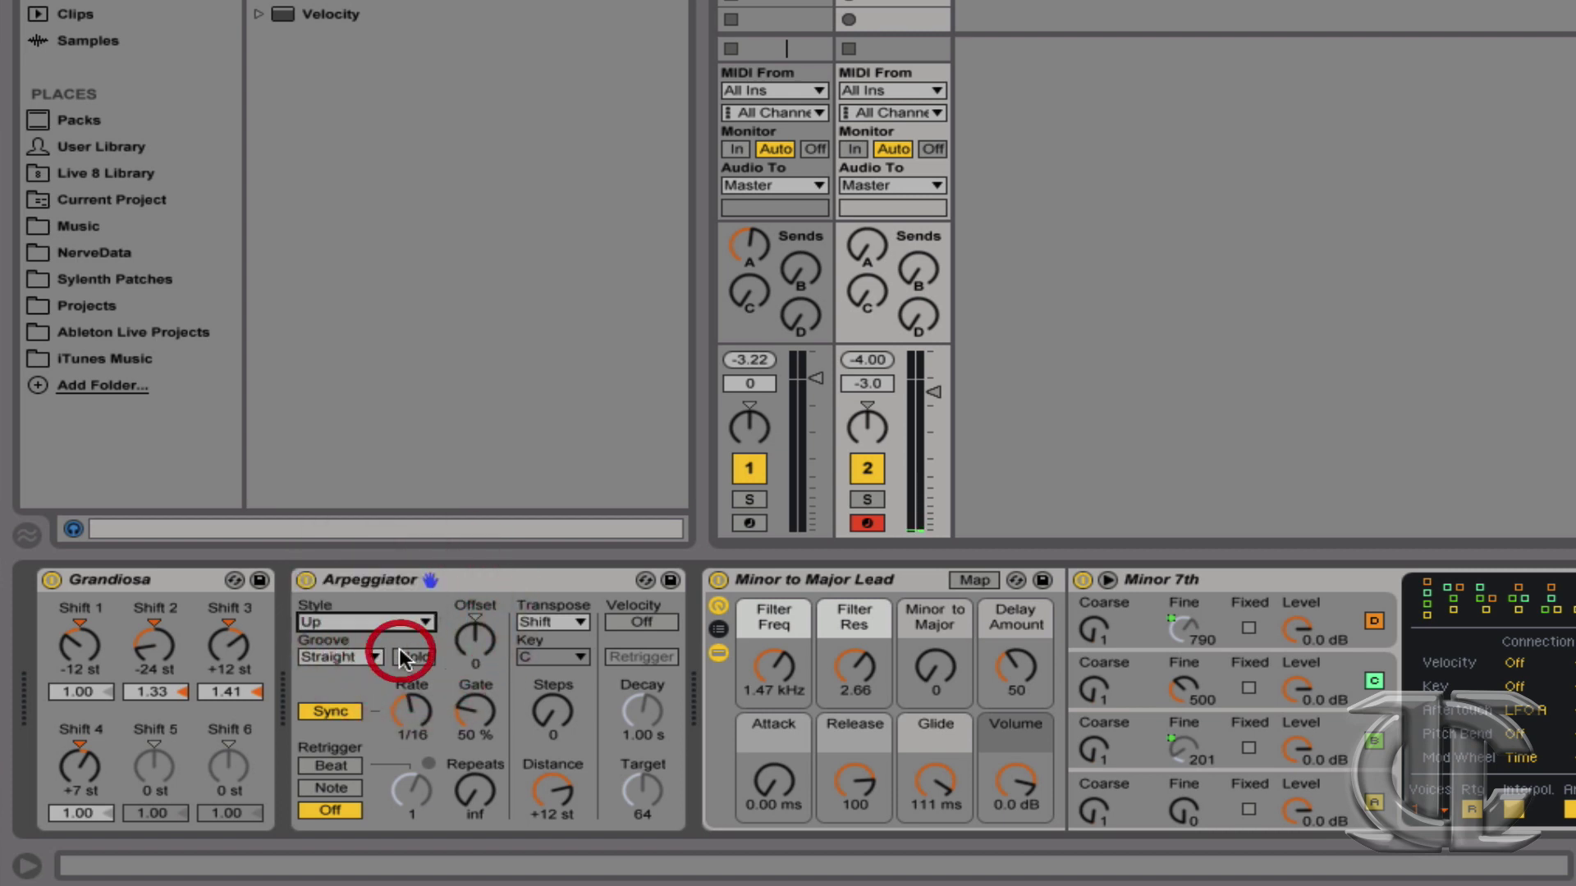
click(395, 622)
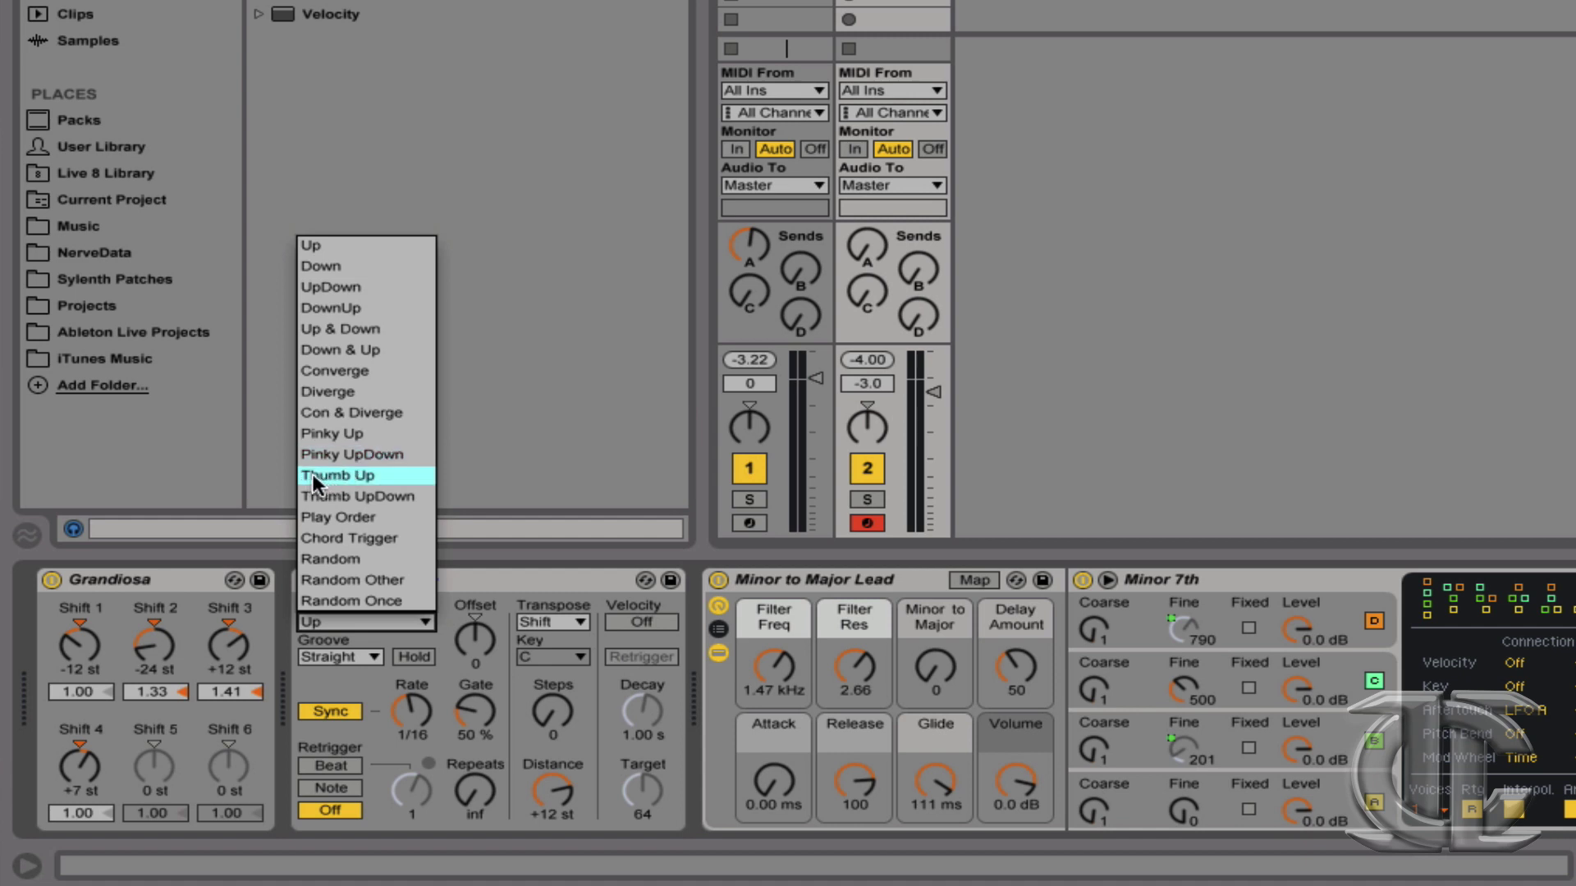
click(344, 477)
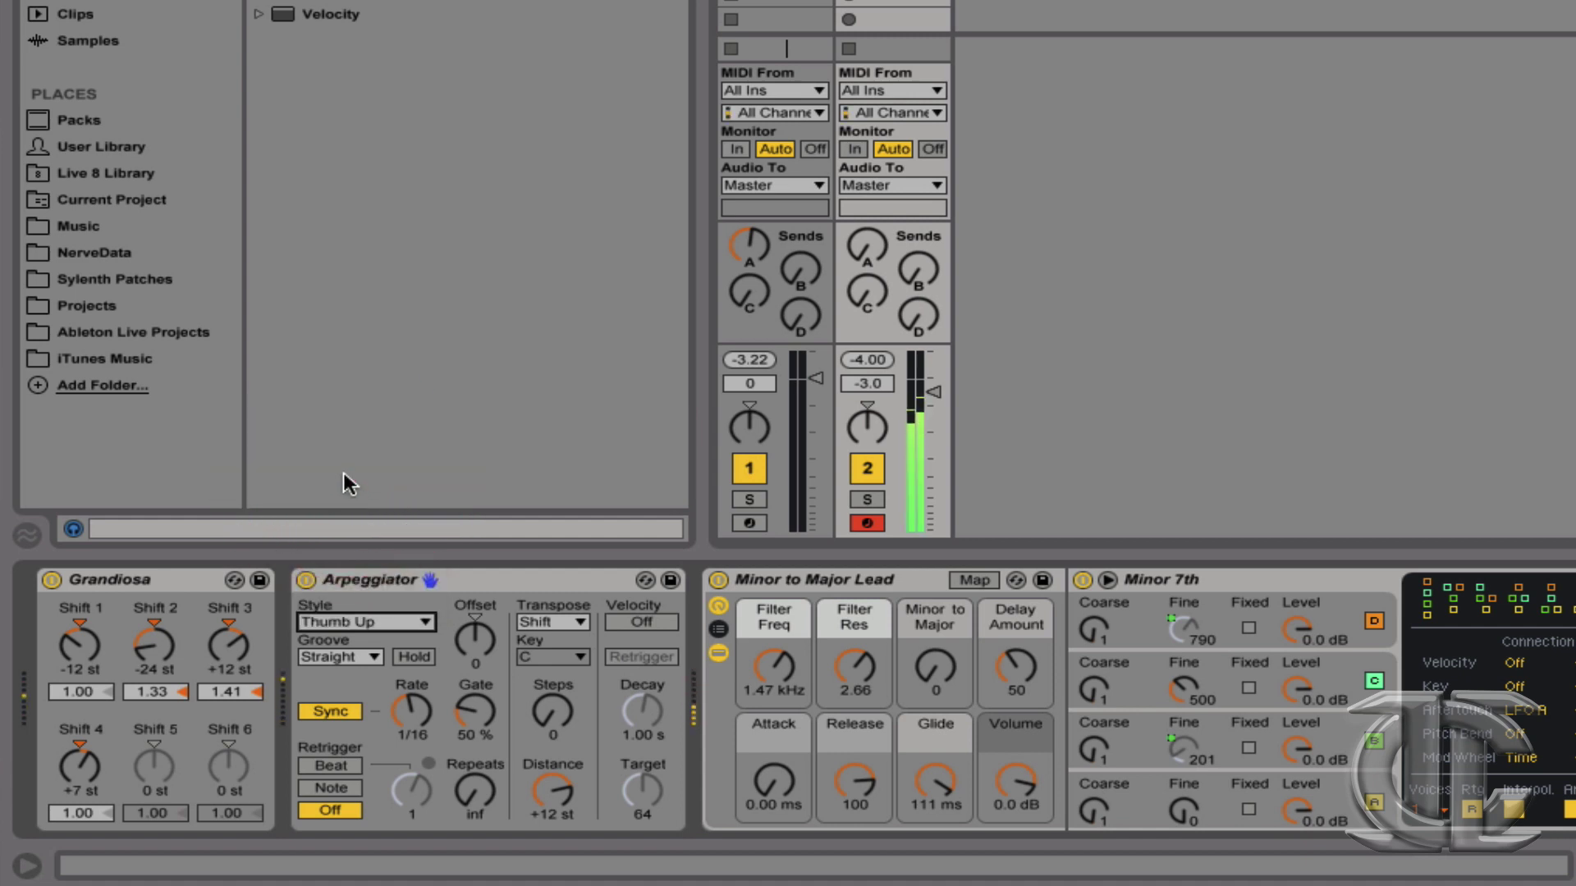
Record a MIDI clip in the Lead track's first slot, review its notes during playback and stop.
key(Left)
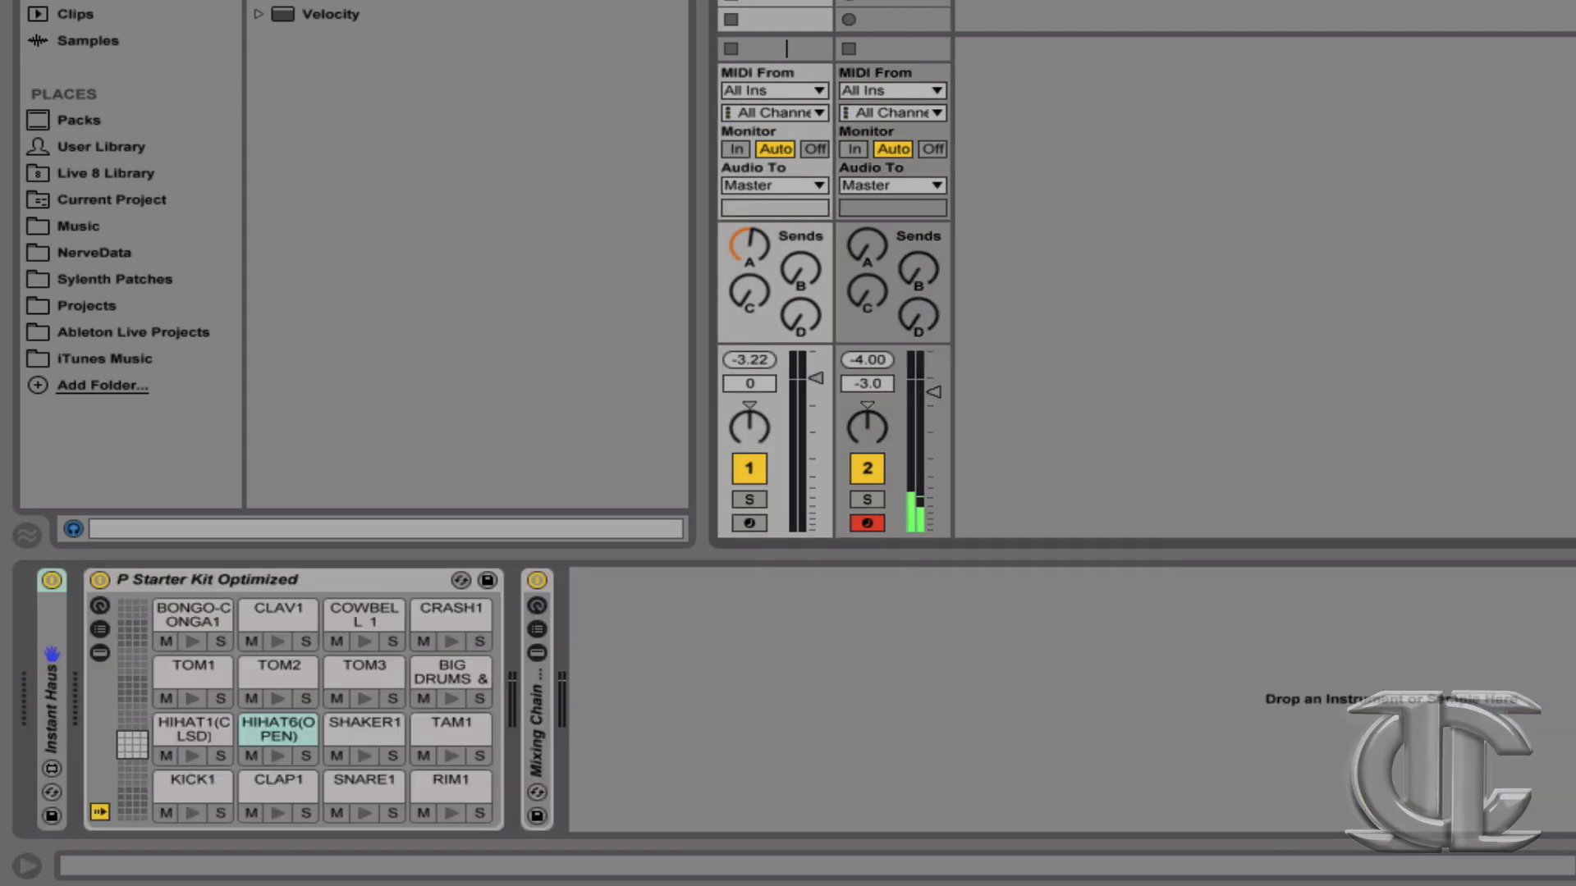
key(Right)
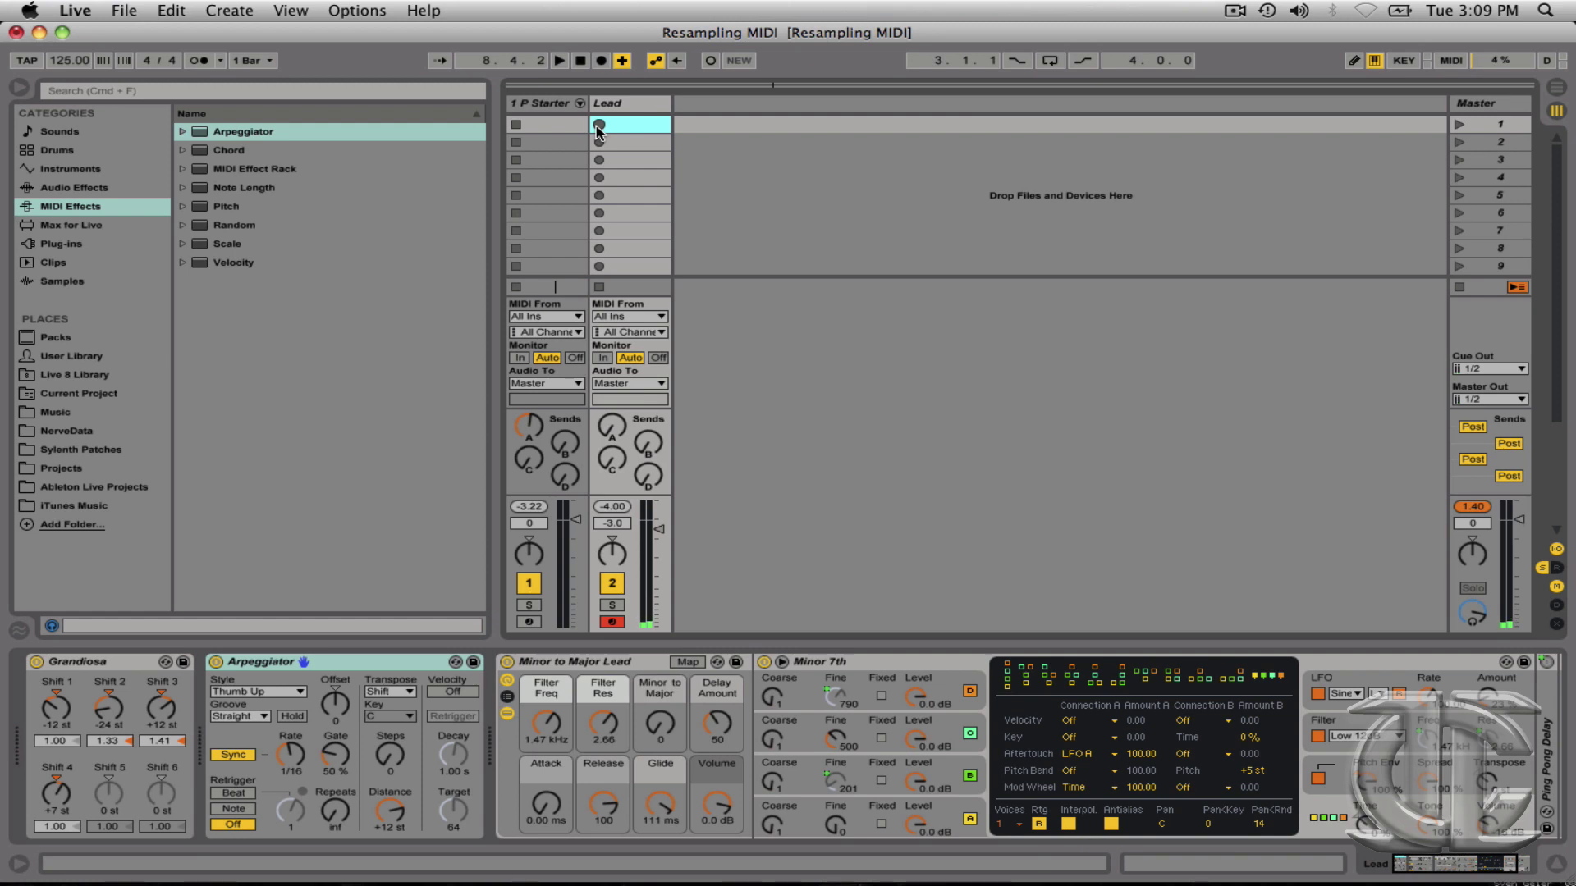
click(599, 125)
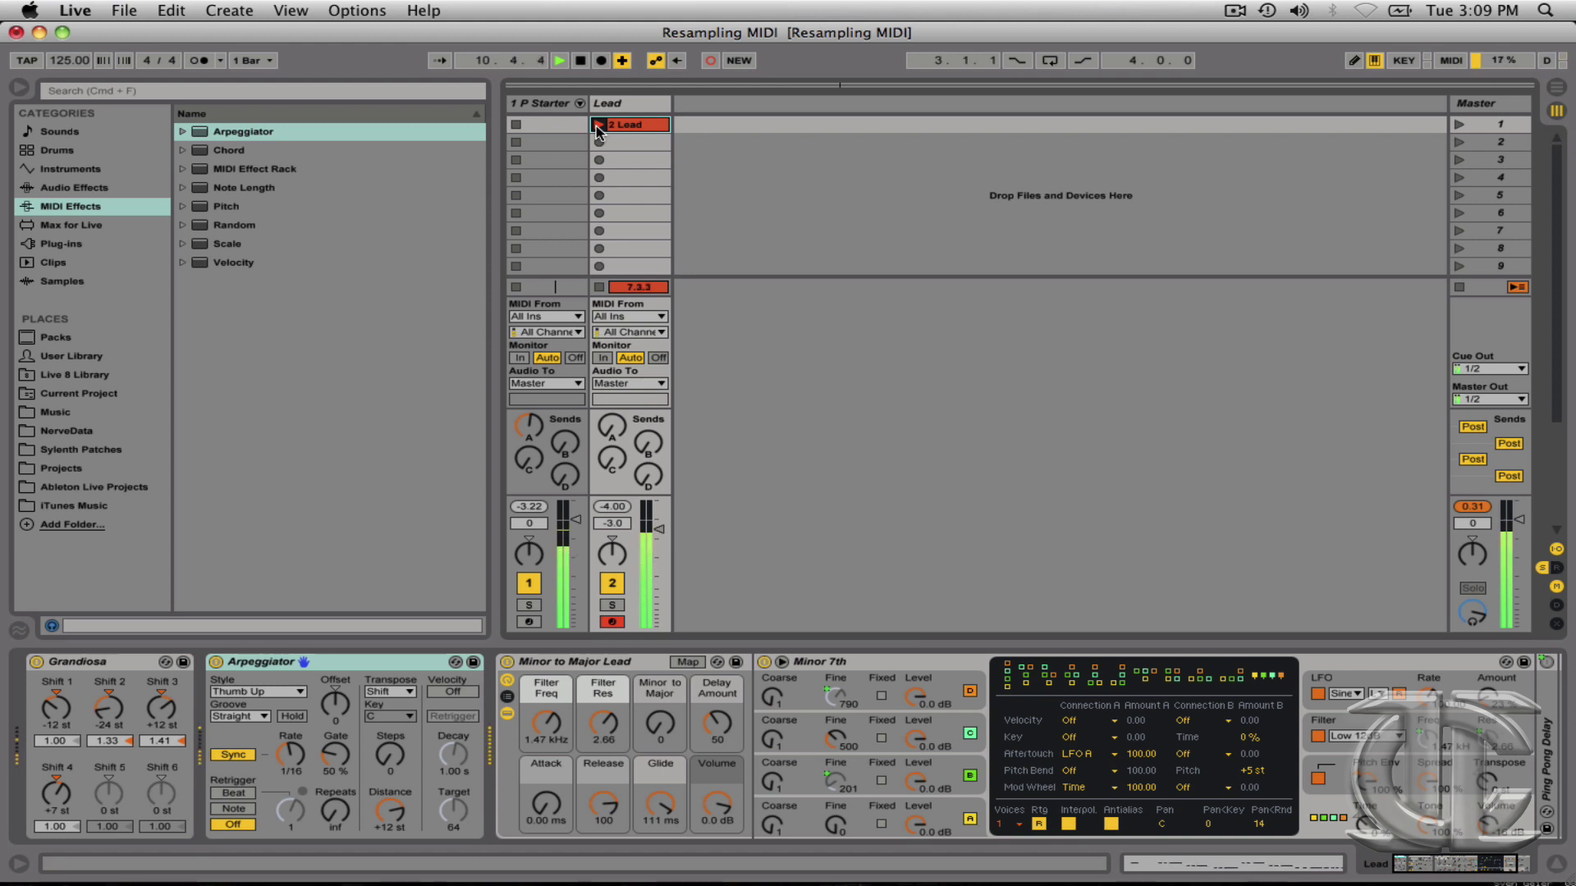
double_click(596, 125)
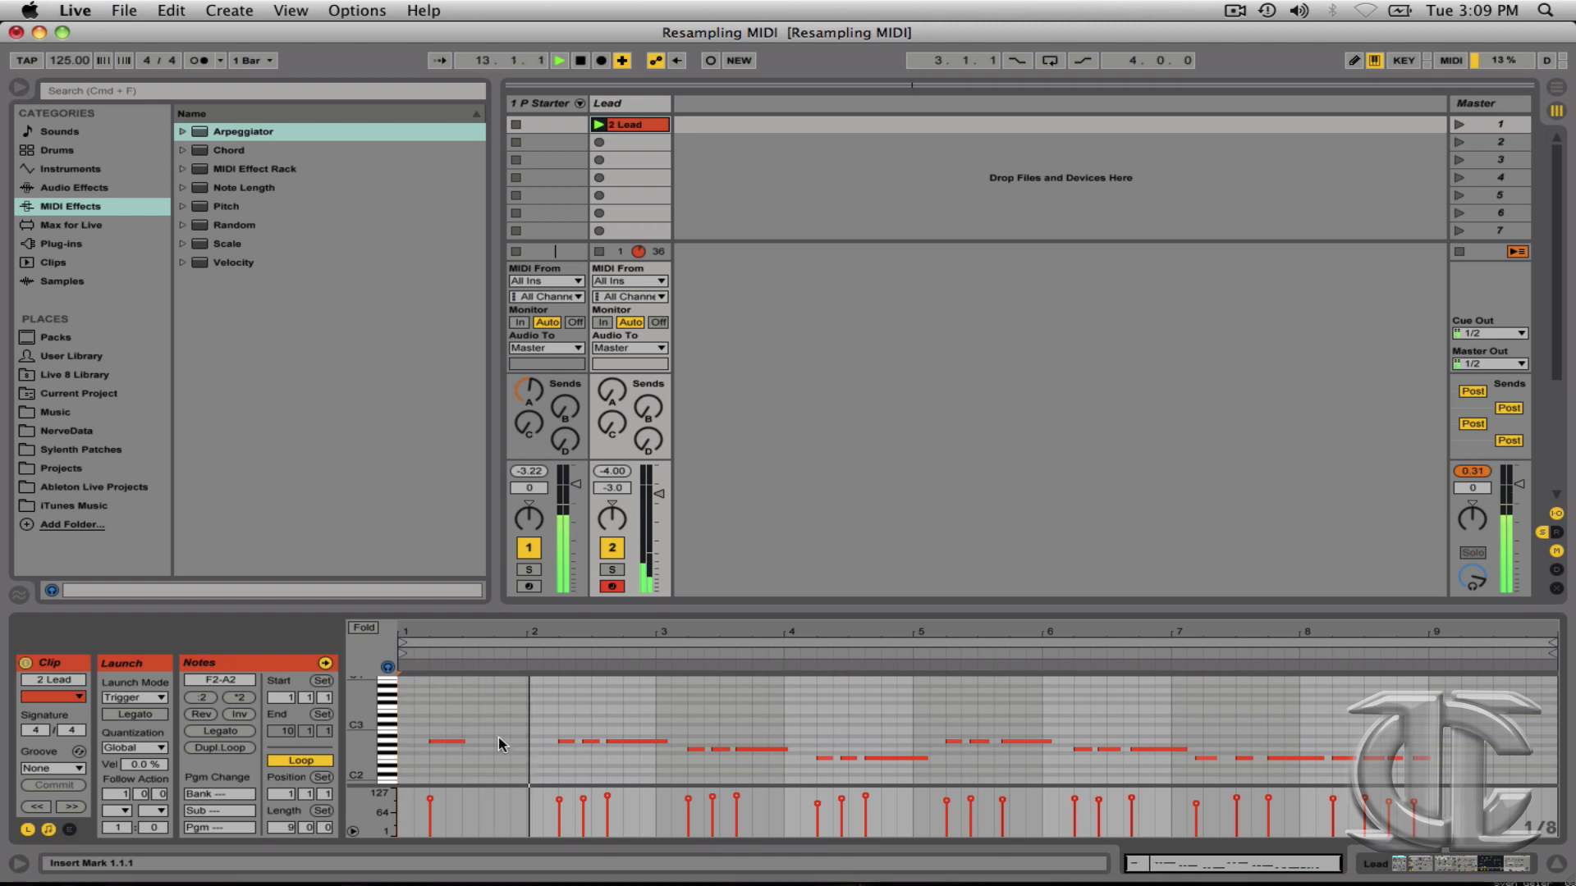
click(822, 759)
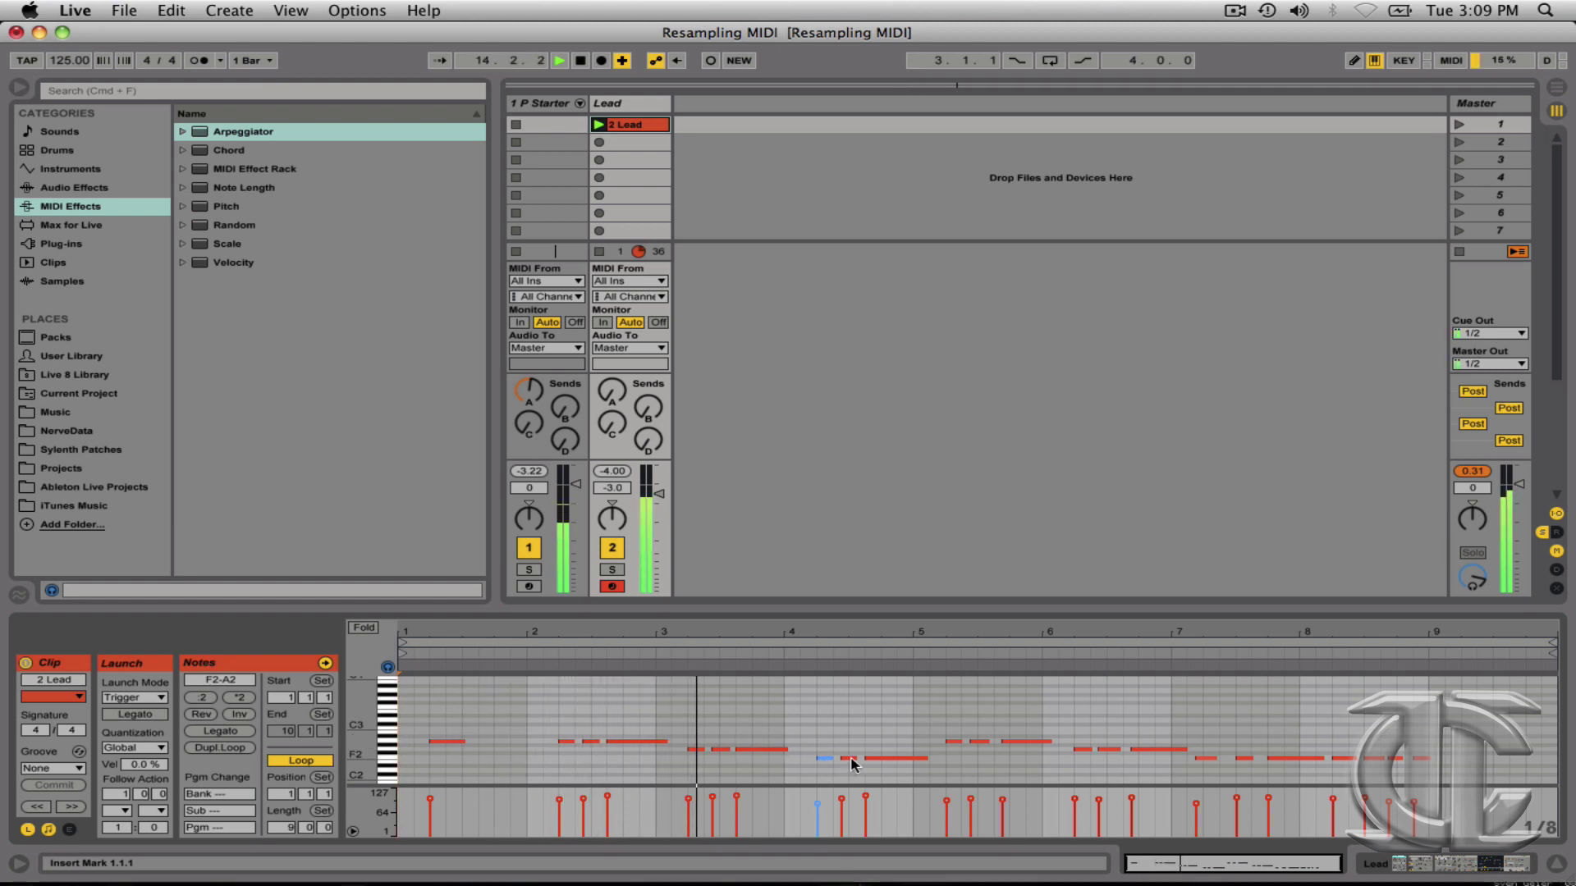
click(1017, 762)
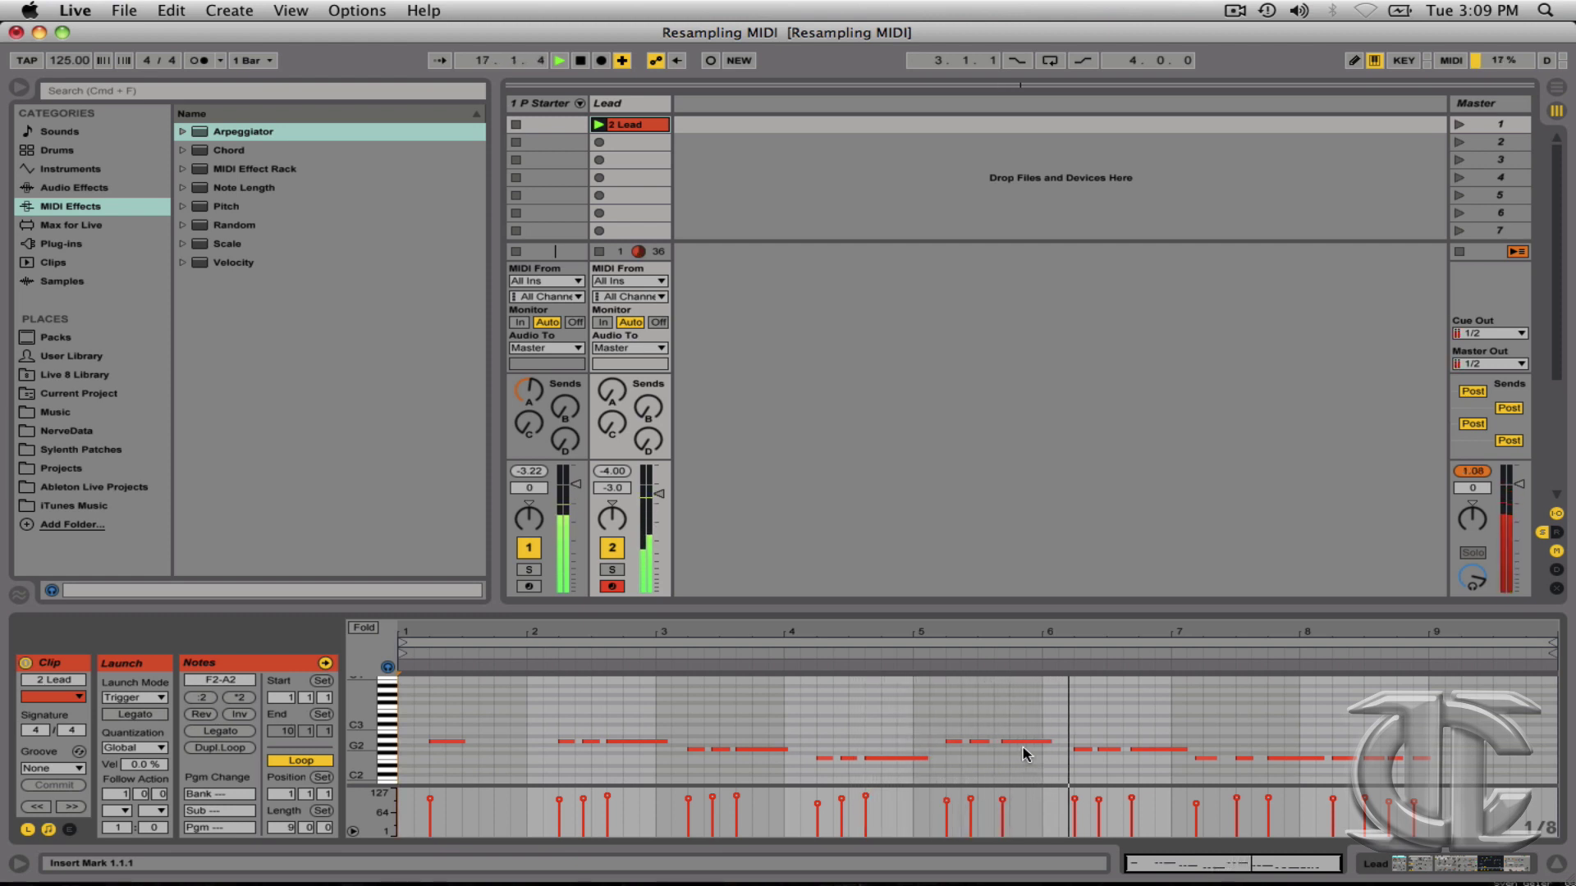
key(space)
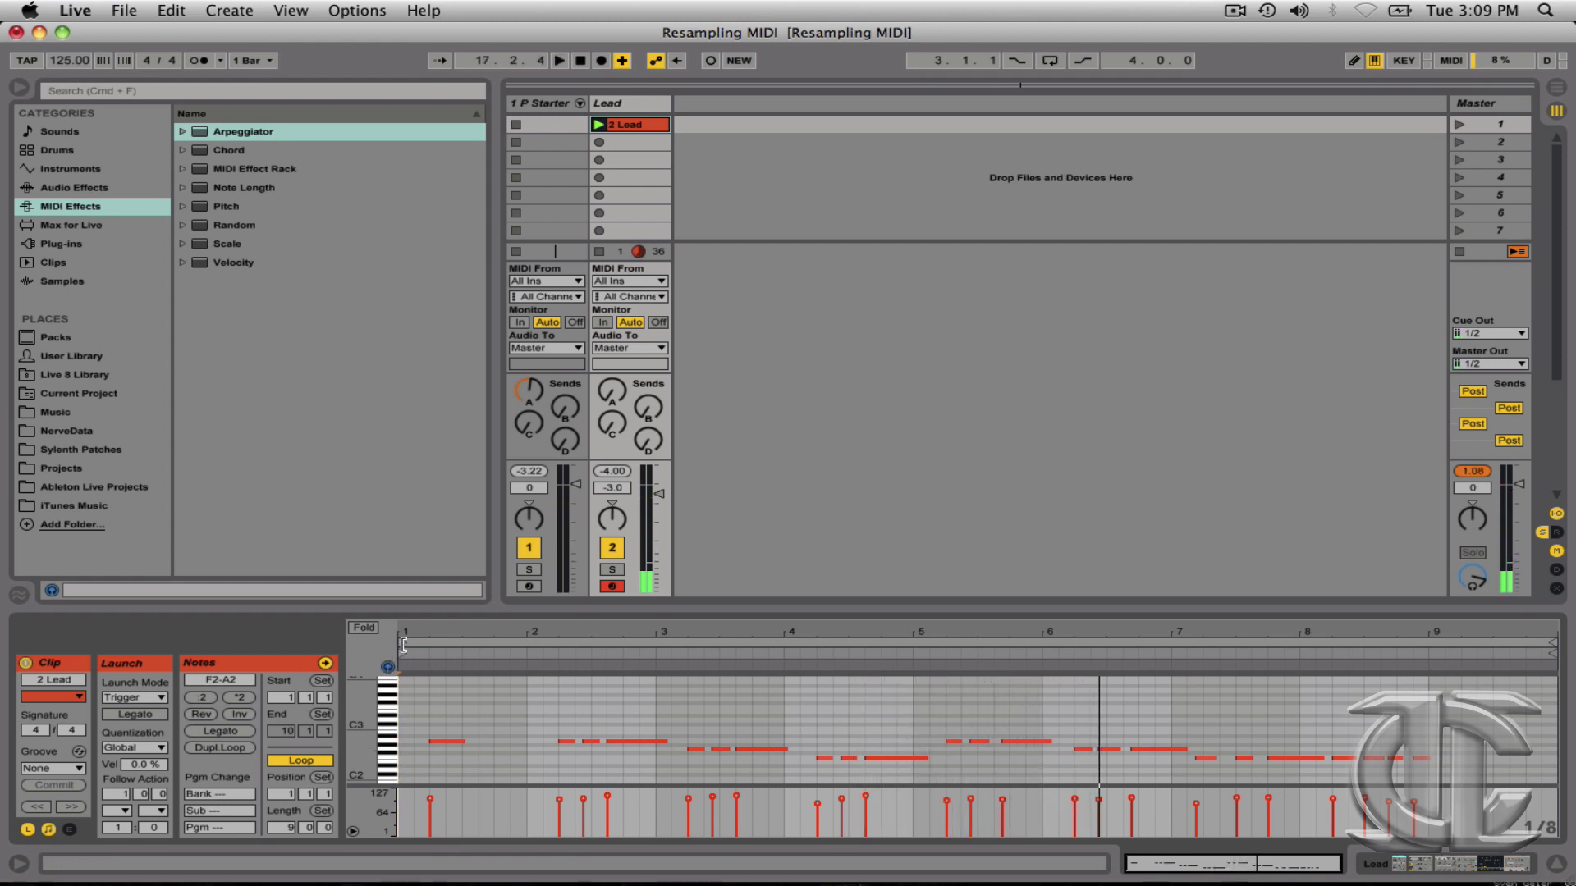
Trim the recorded Lead clip's loop to run from bar 2 to bar 9 and return to the track's devices.
drag(403, 645, 527, 646)
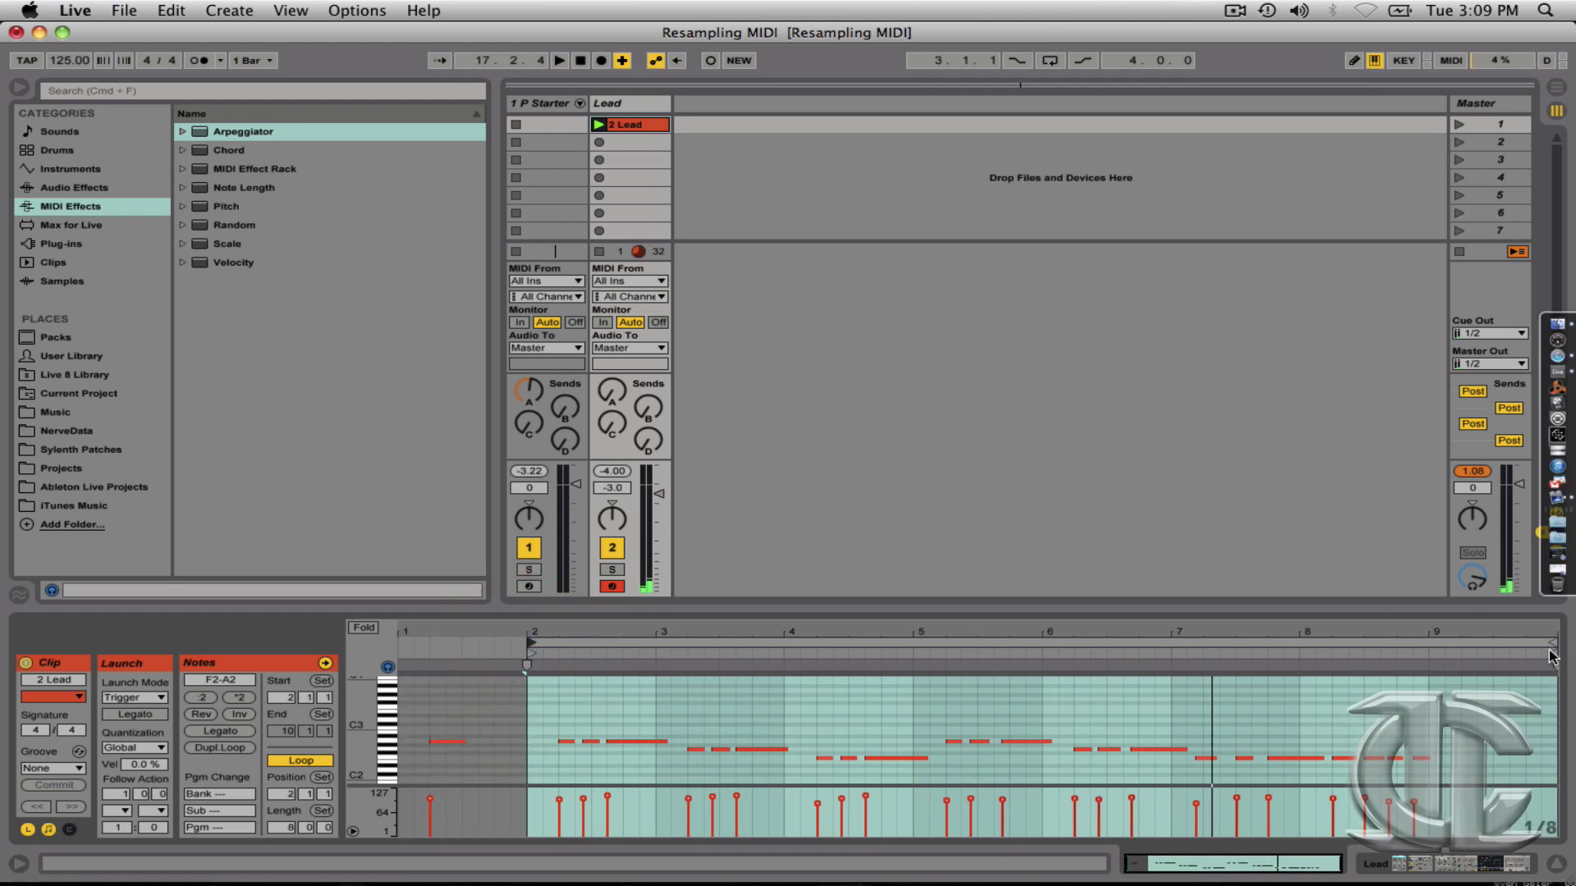
drag(1557, 644, 1436, 649)
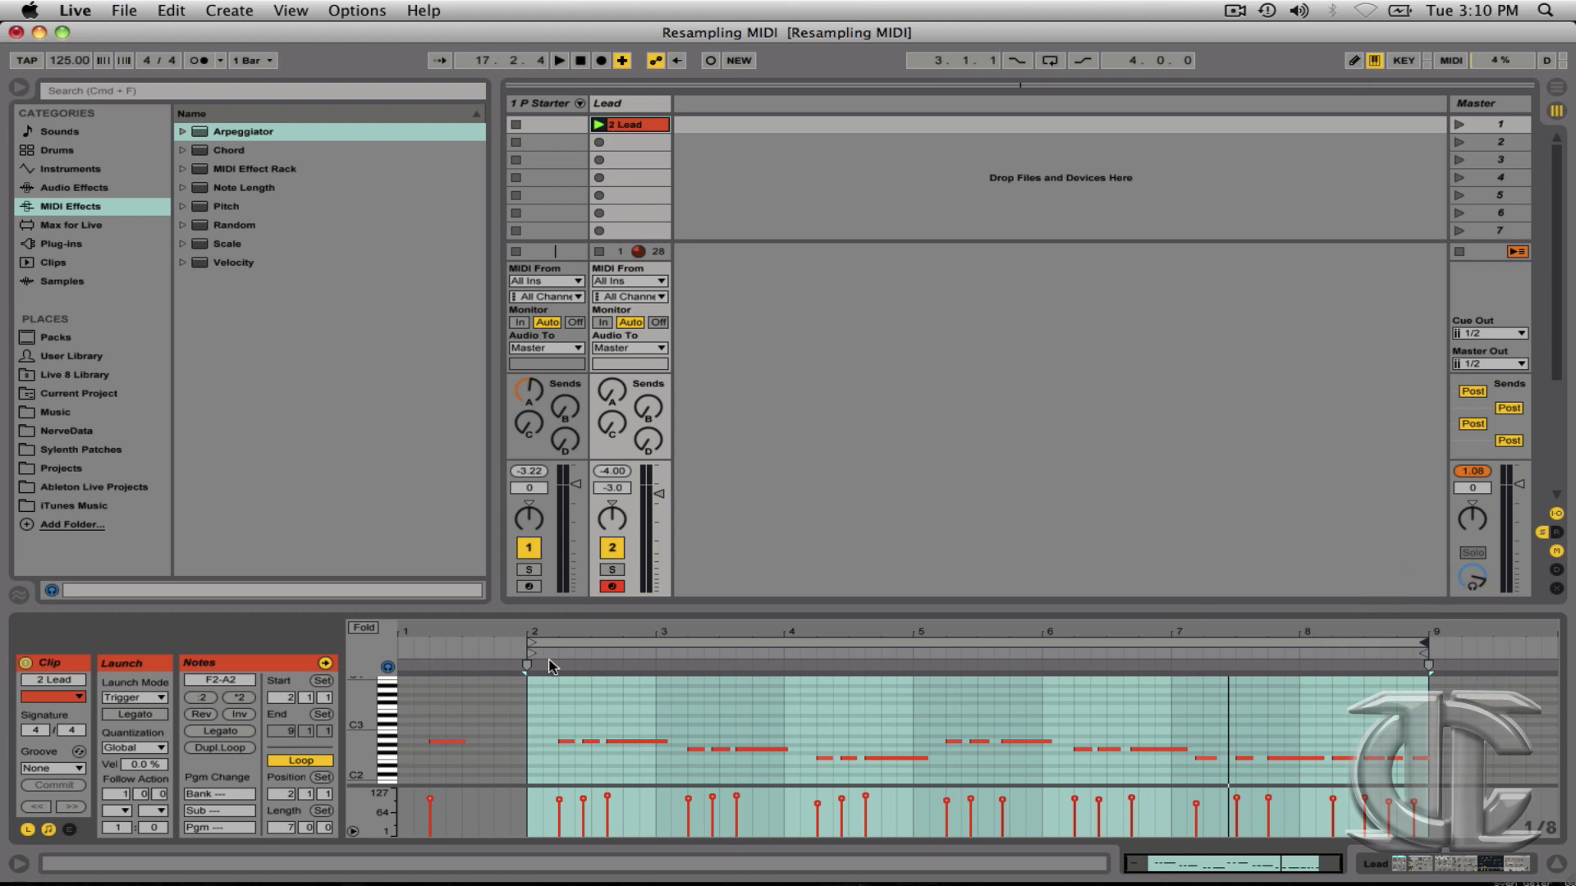
double_click(625, 106)
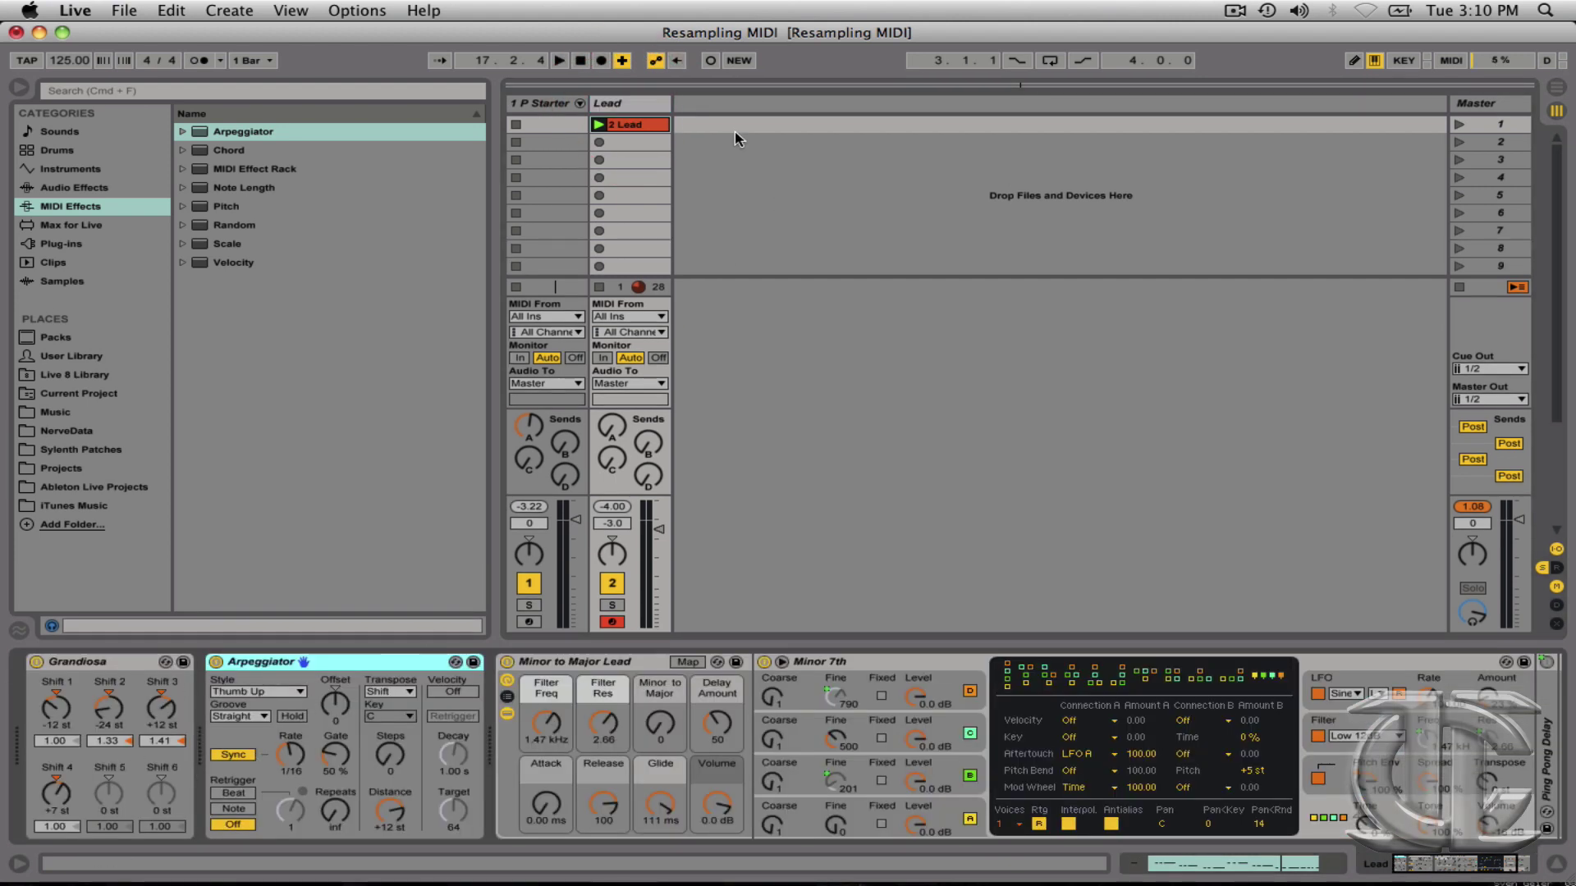
Insert a new MIDI track directly after the Lead track and select it.
click(651, 106)
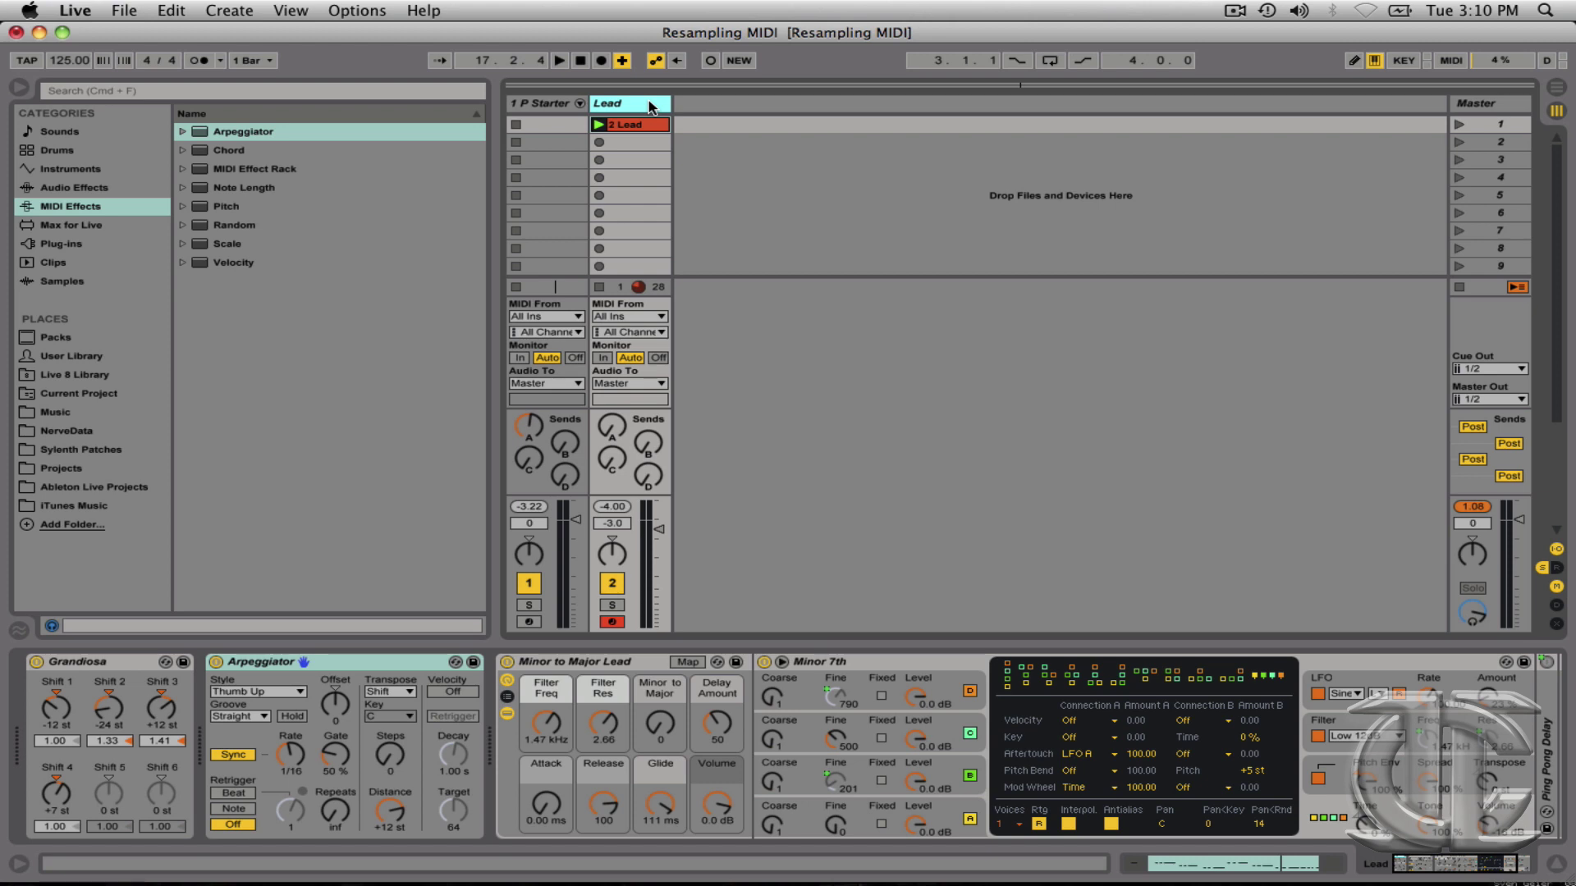
key(shift+super+t)
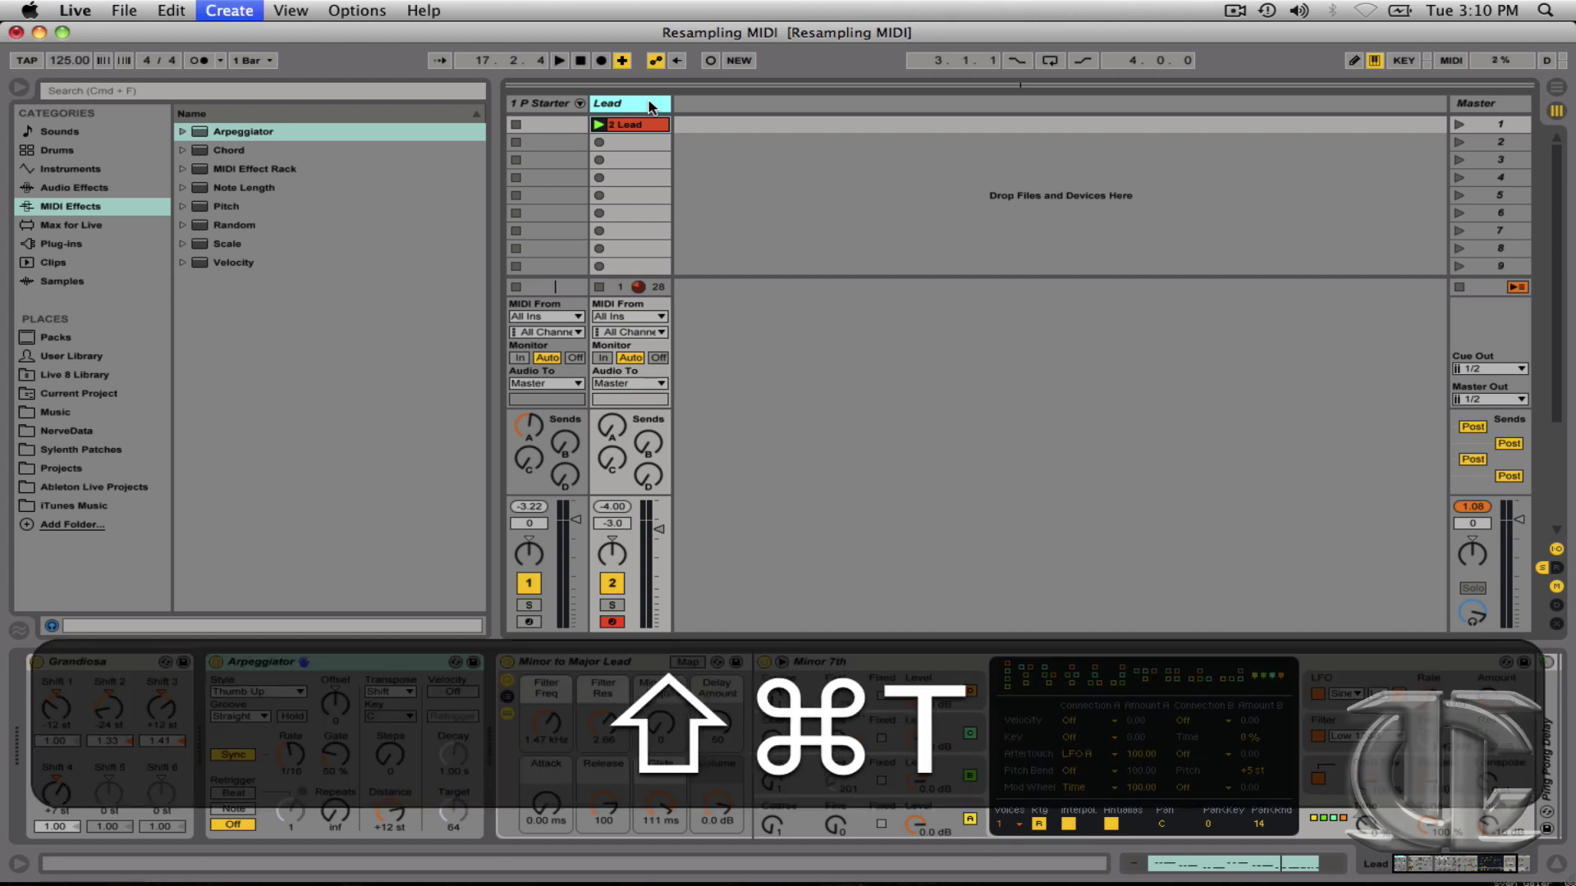
click(716, 121)
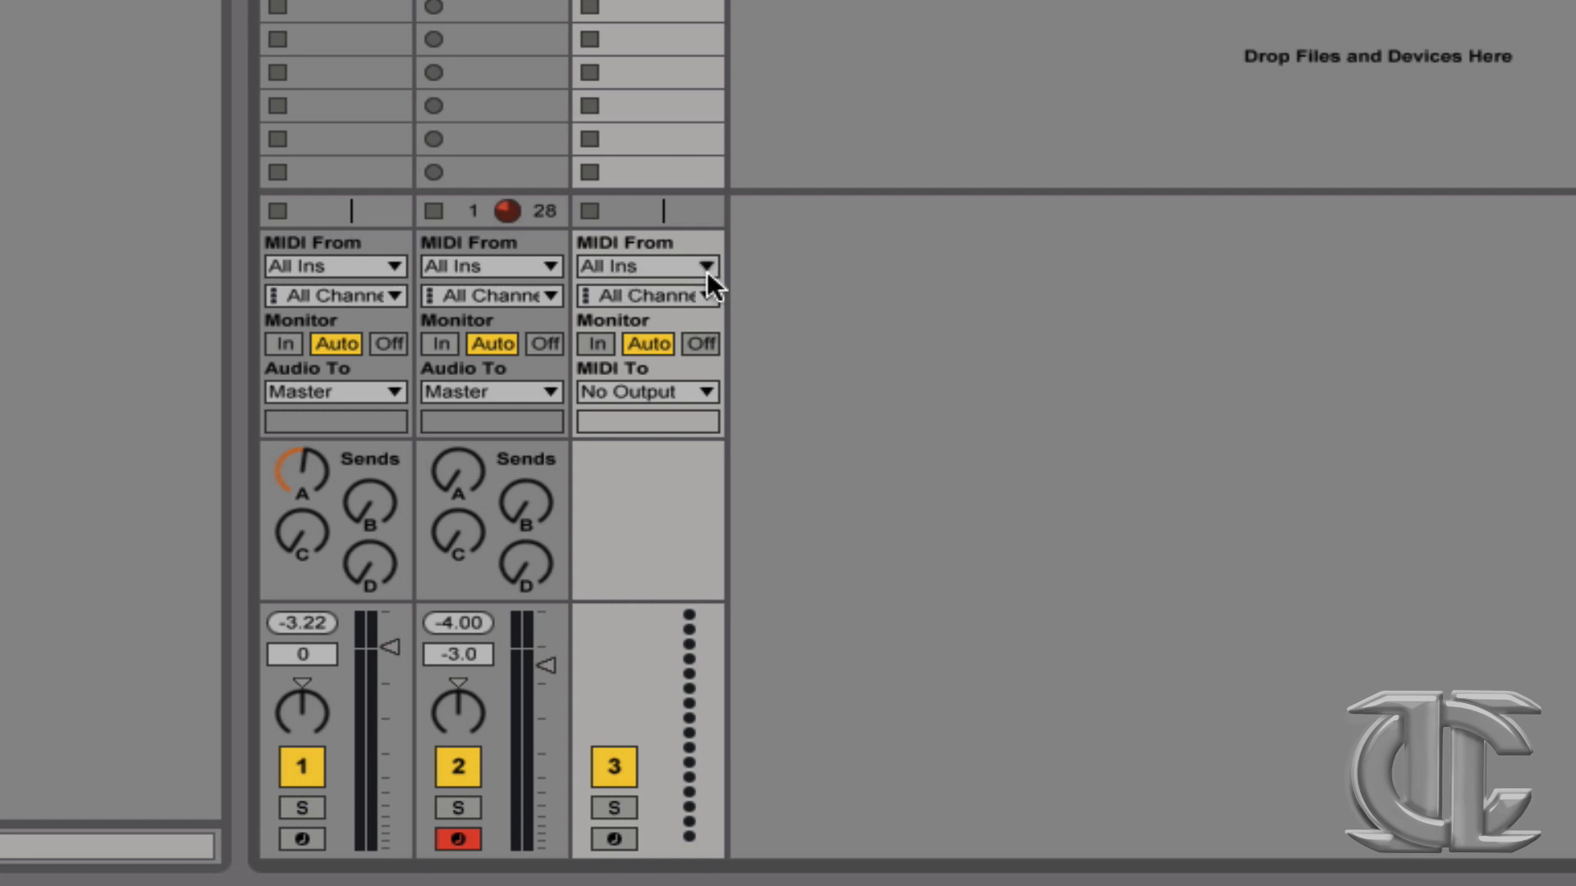
Set the third track's MIDI input to Lead and arm that track for recording.
click(637, 264)
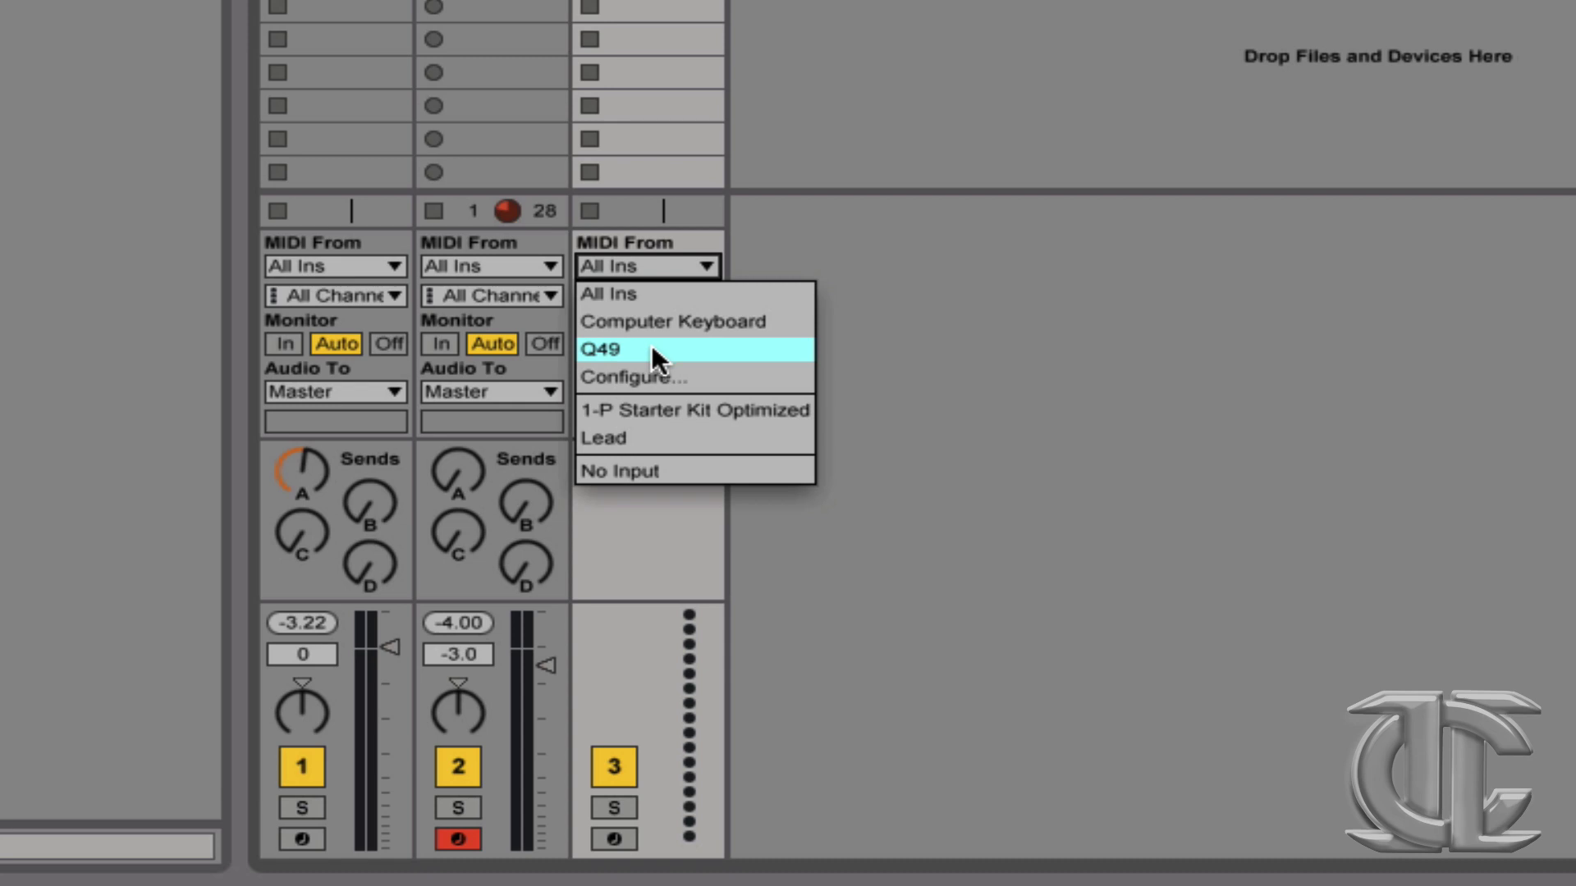
click(619, 433)
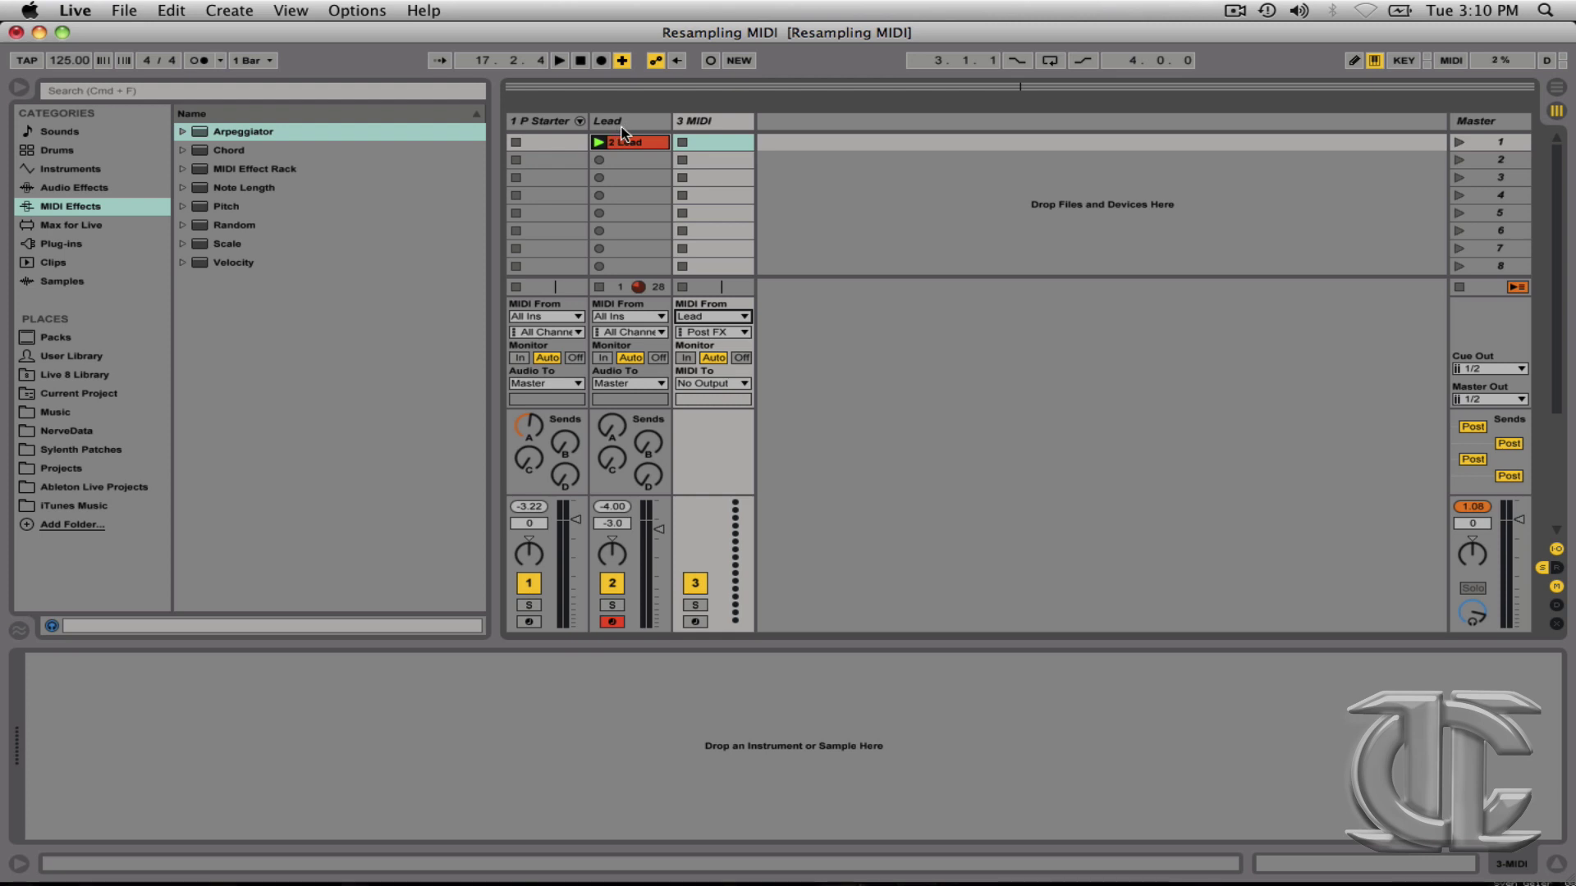
click(704, 124)
click(696, 623)
Review the notes of the Lead clip and rename the third track New MIDI.
click(635, 145)
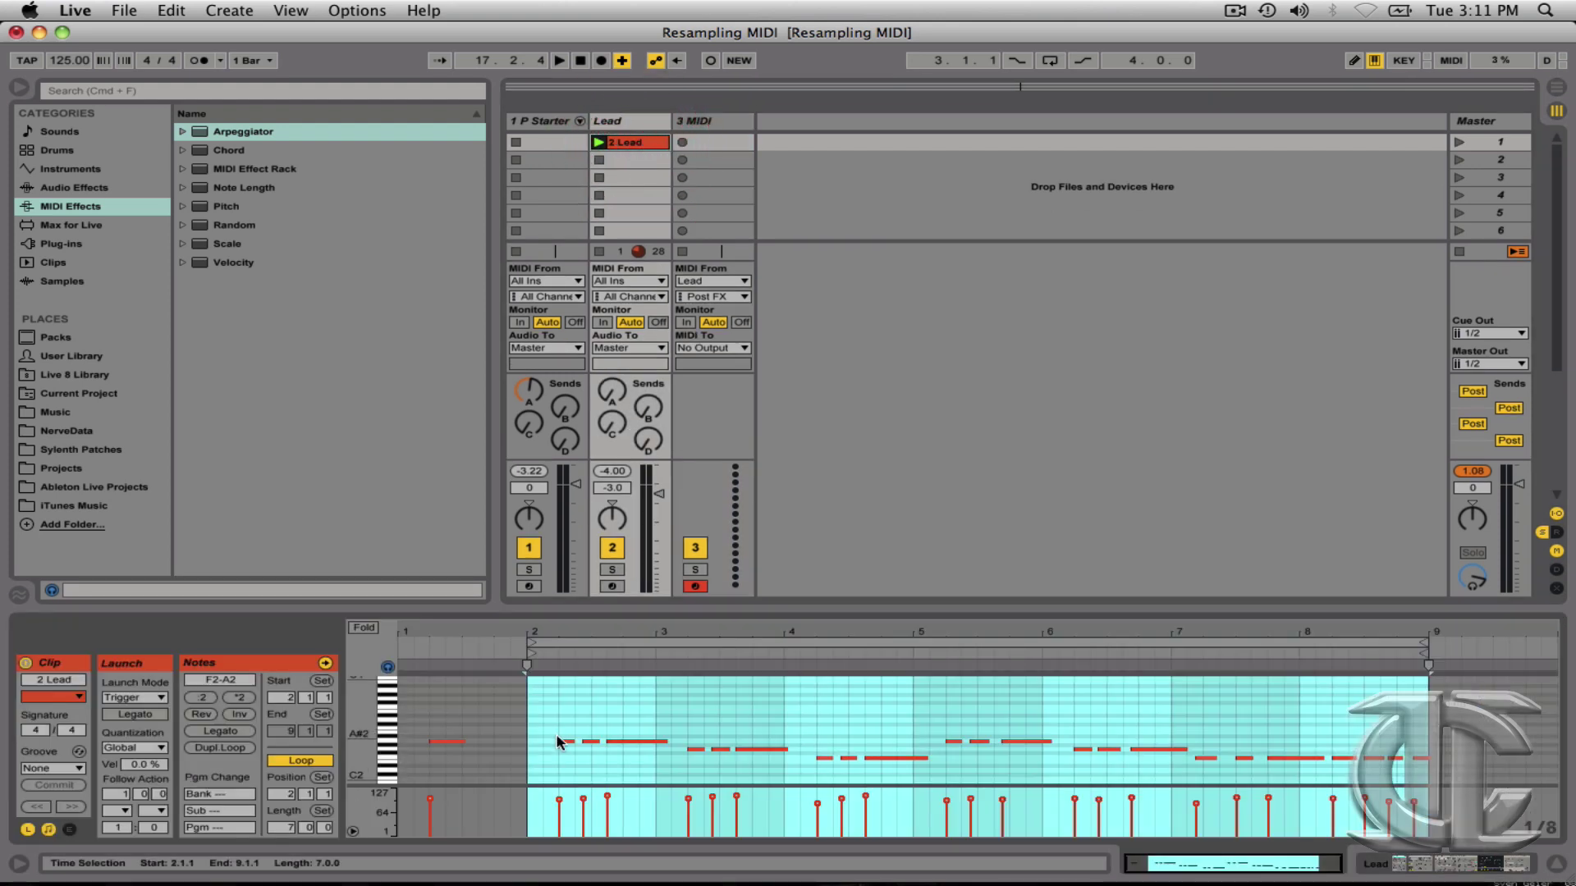
click(625, 125)
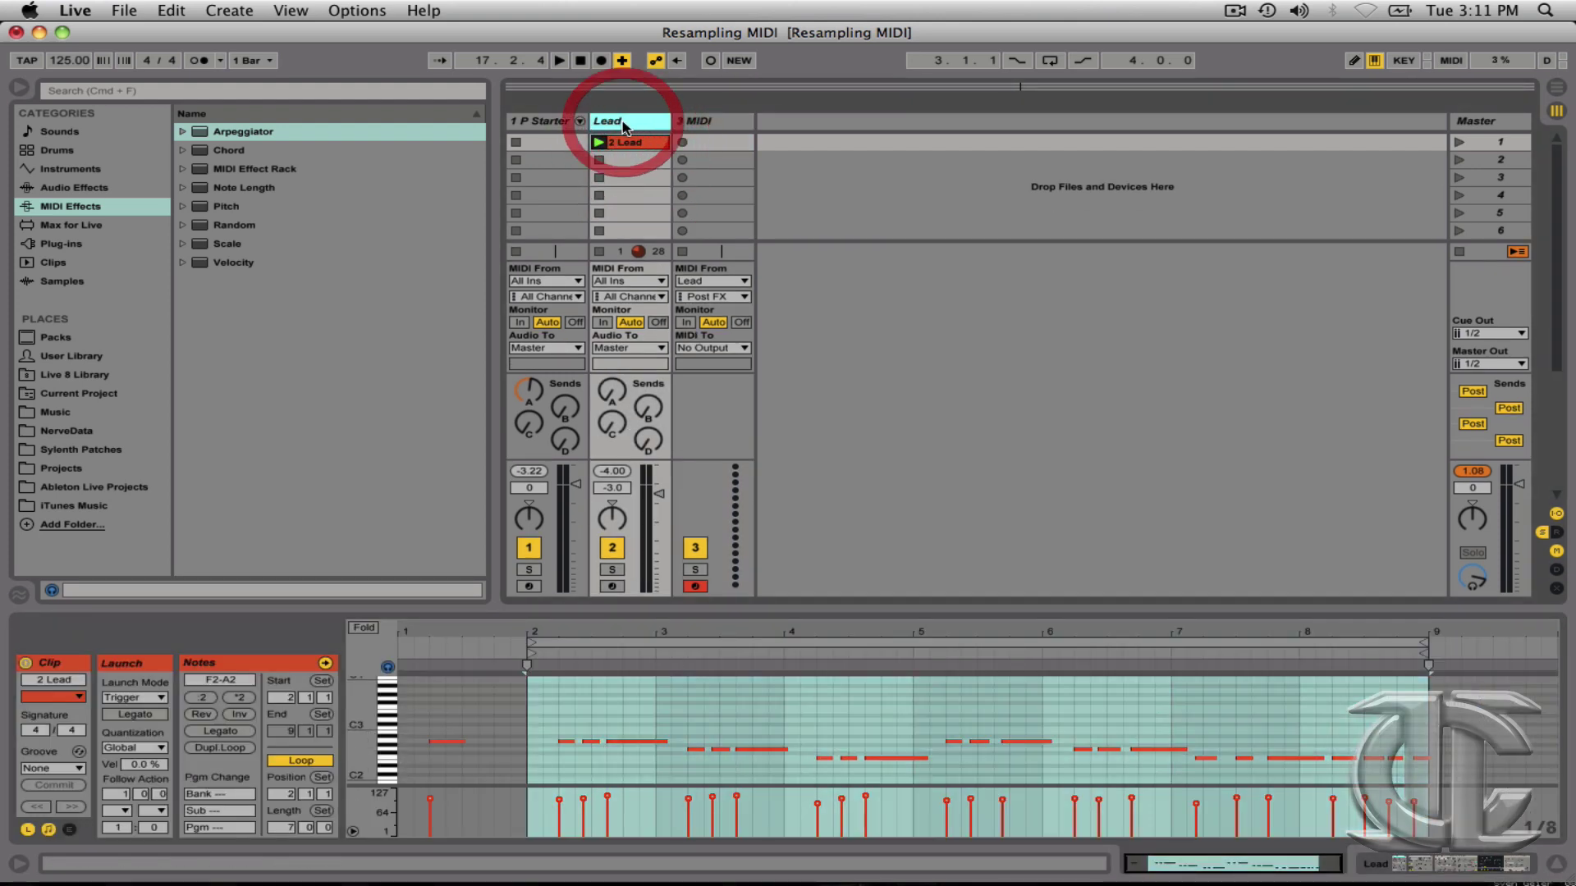
click(700, 124)
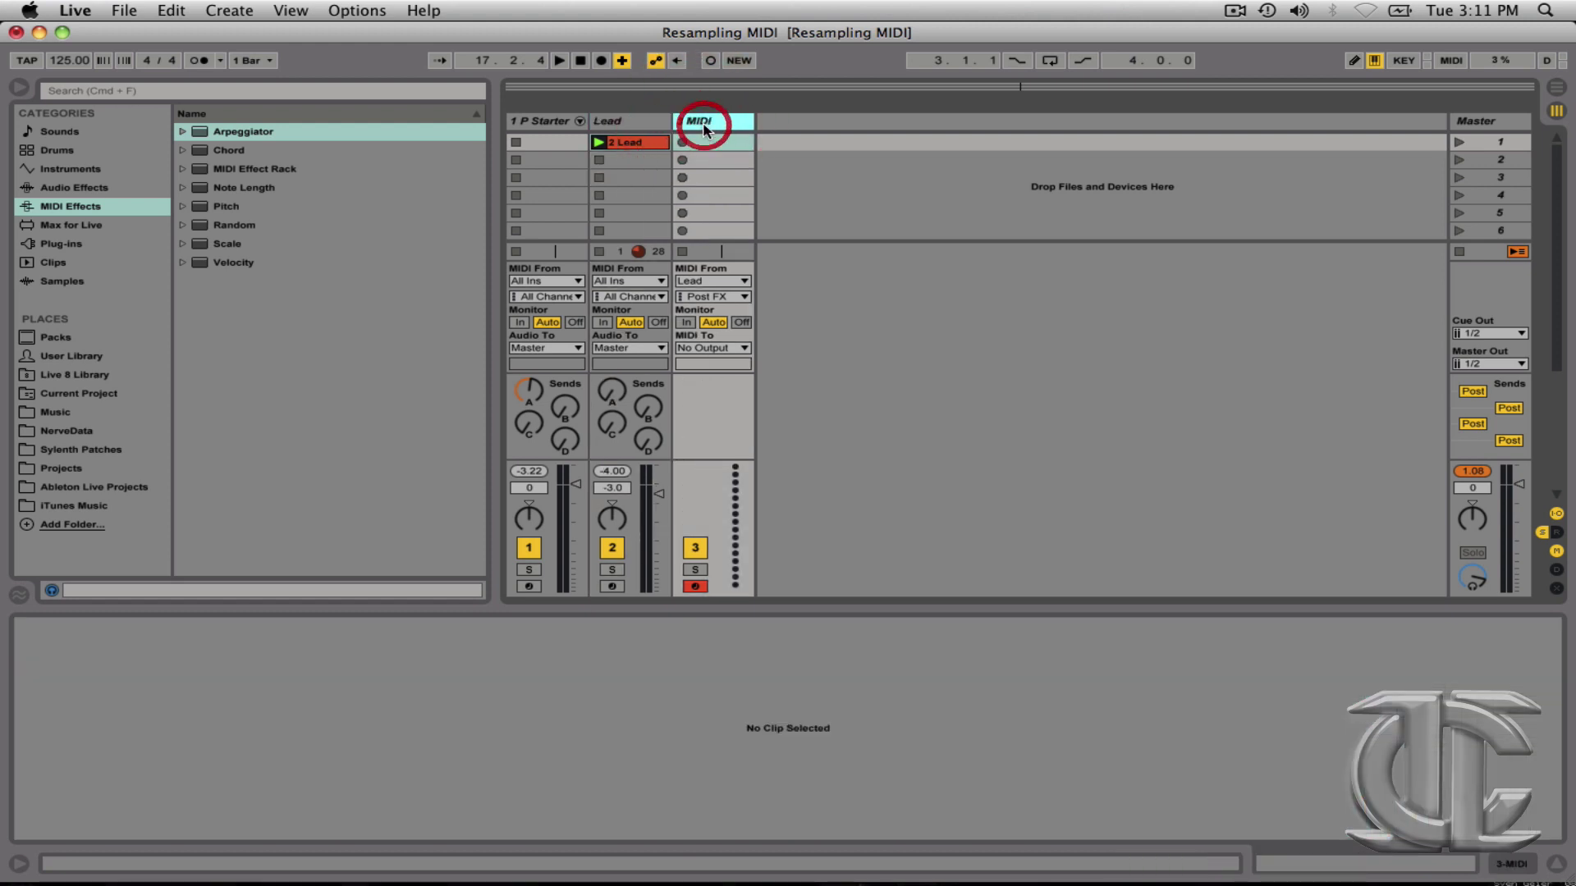
key(super+r)
key(Return)
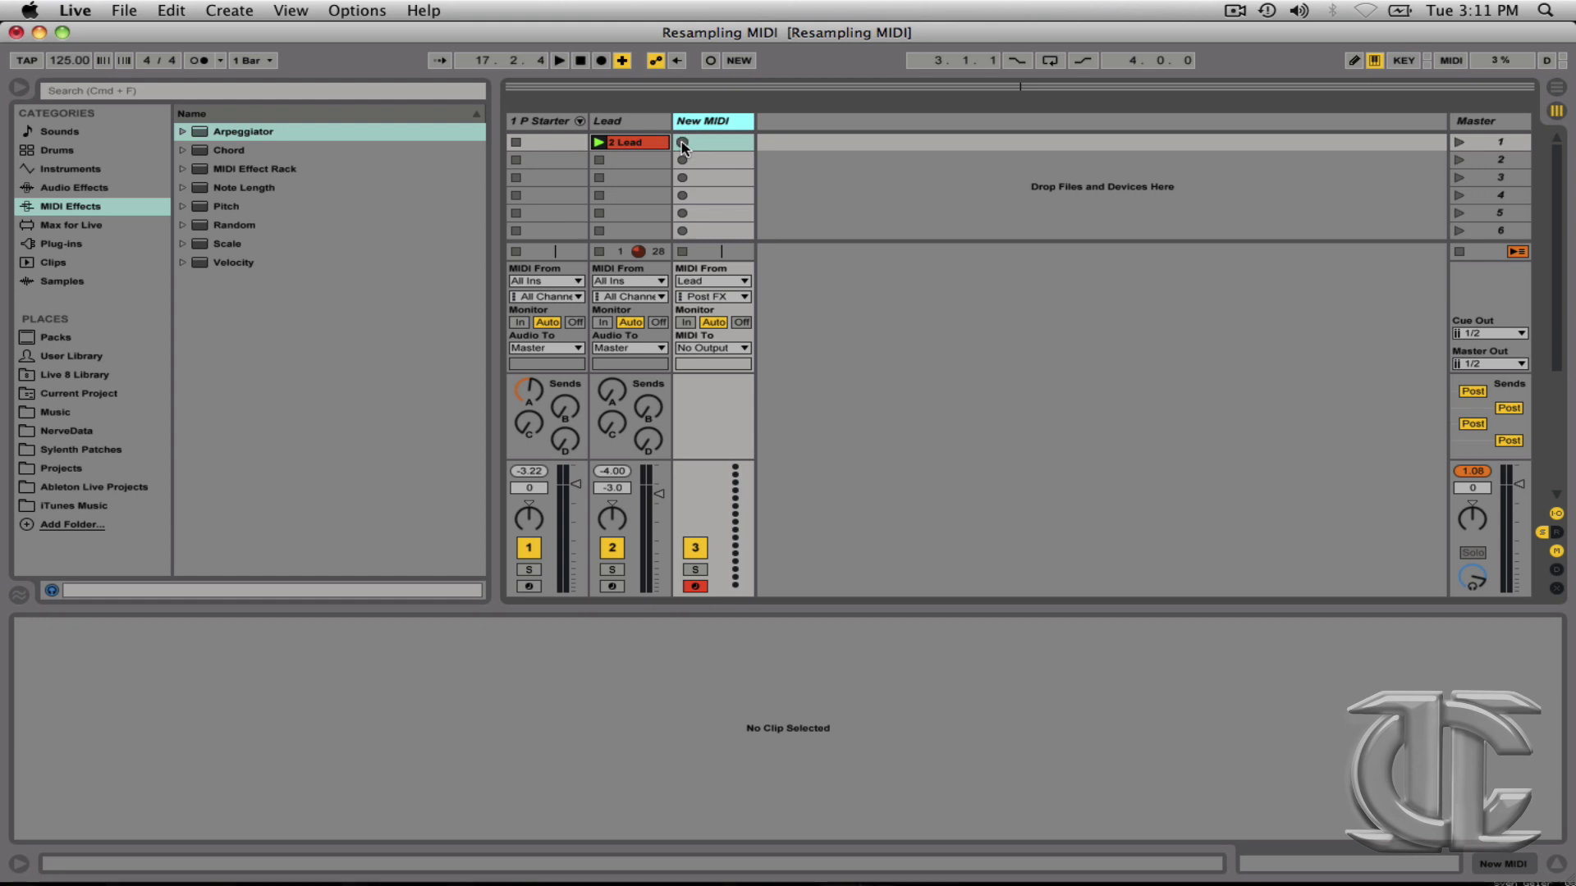
Record the Lead track's processed MIDI into the first slot of the New MIDI track and stop playback.
click(682, 144)
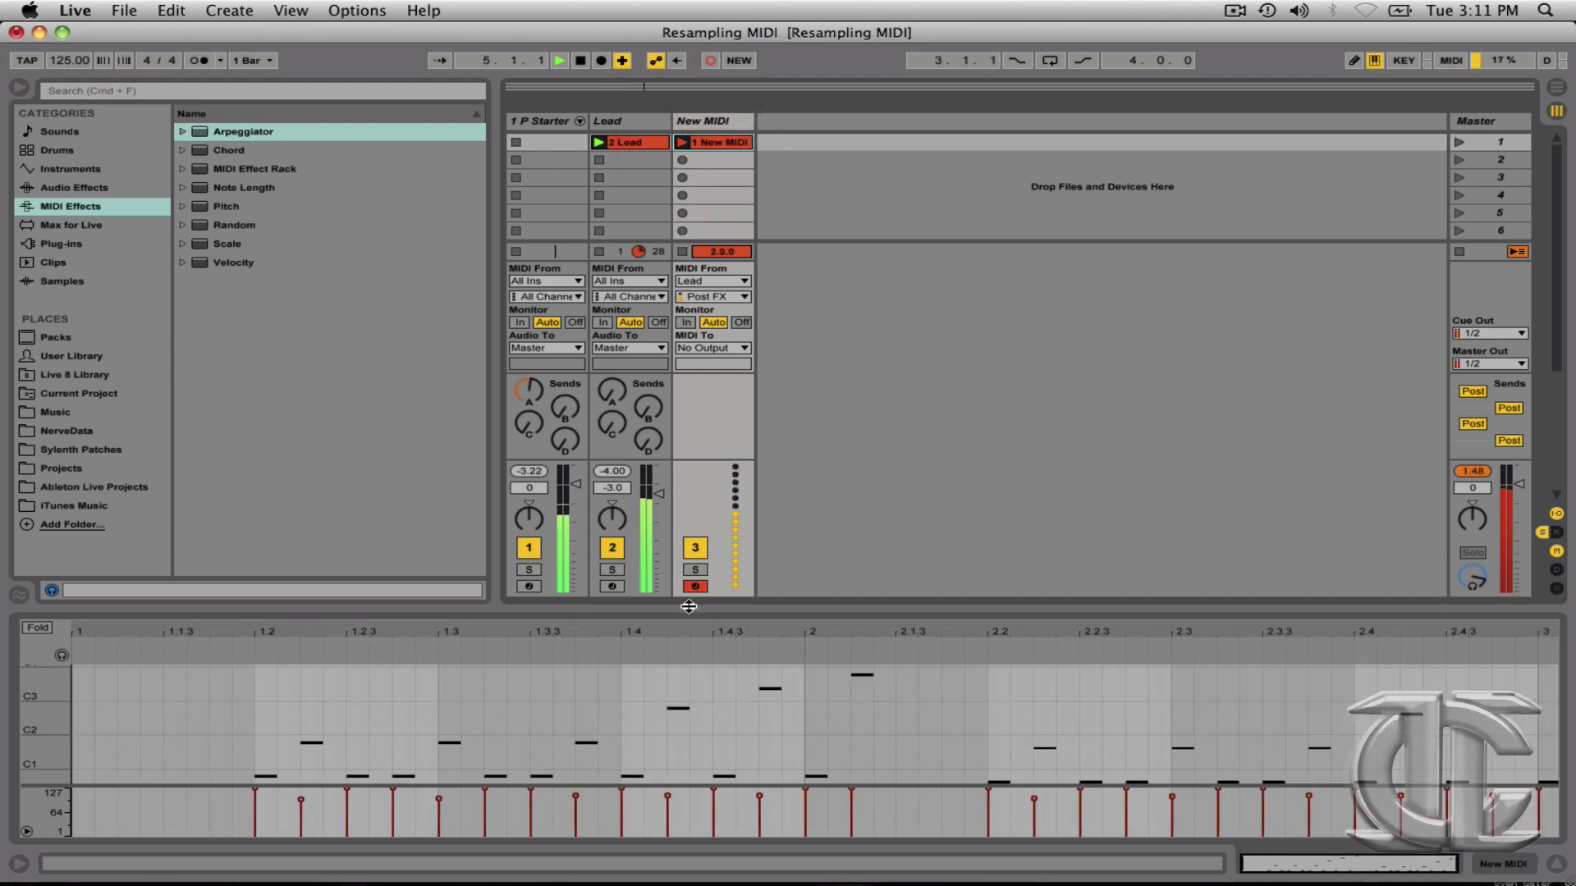
drag(688, 606, 712, 540)
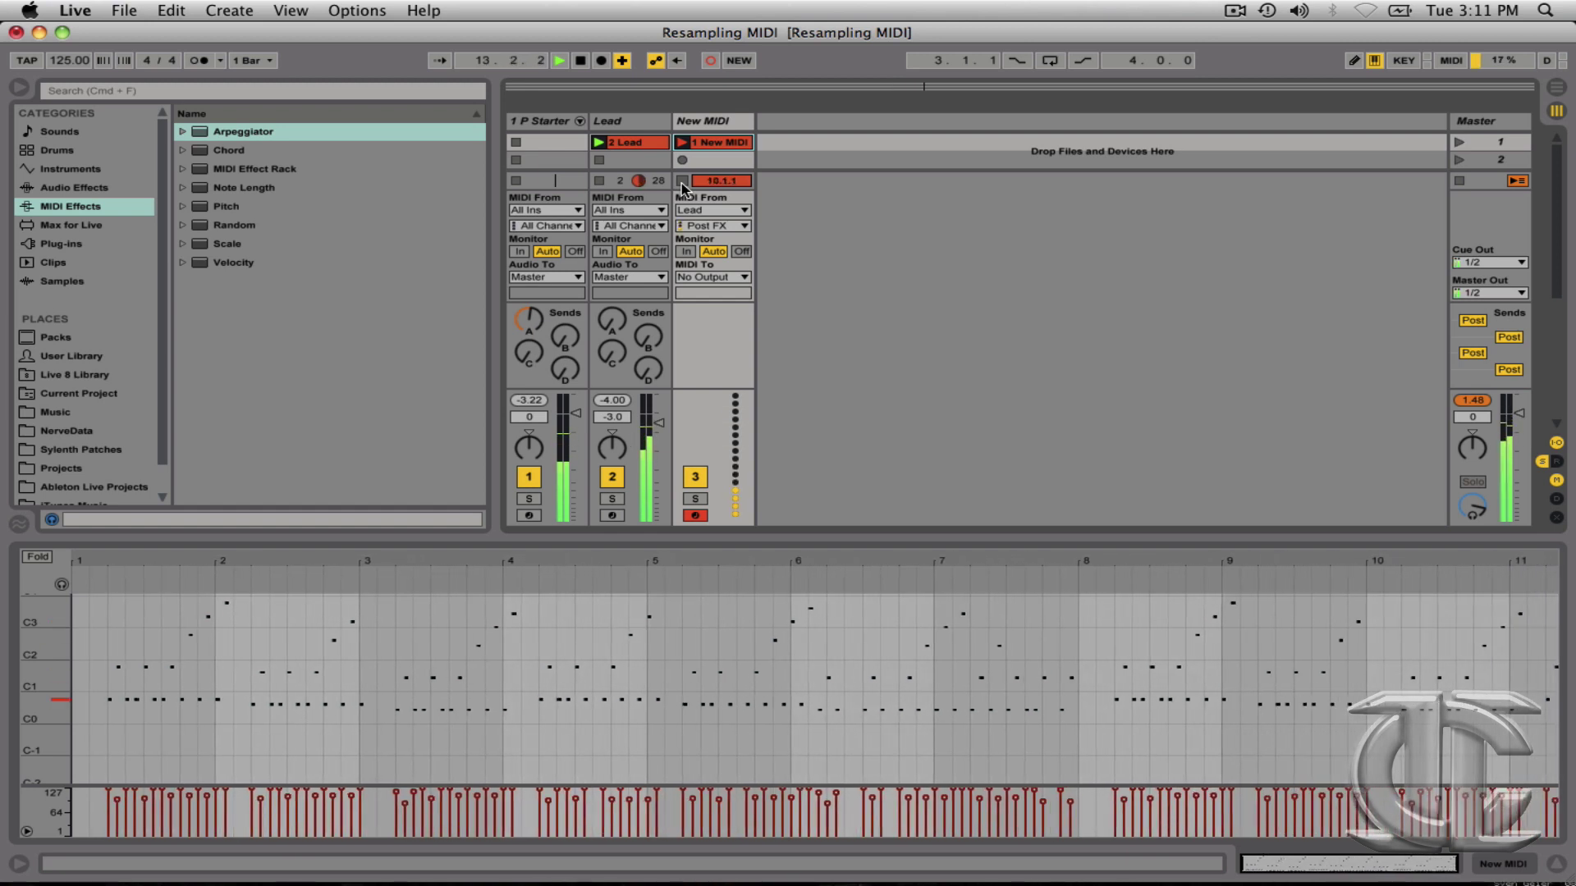
click(682, 184)
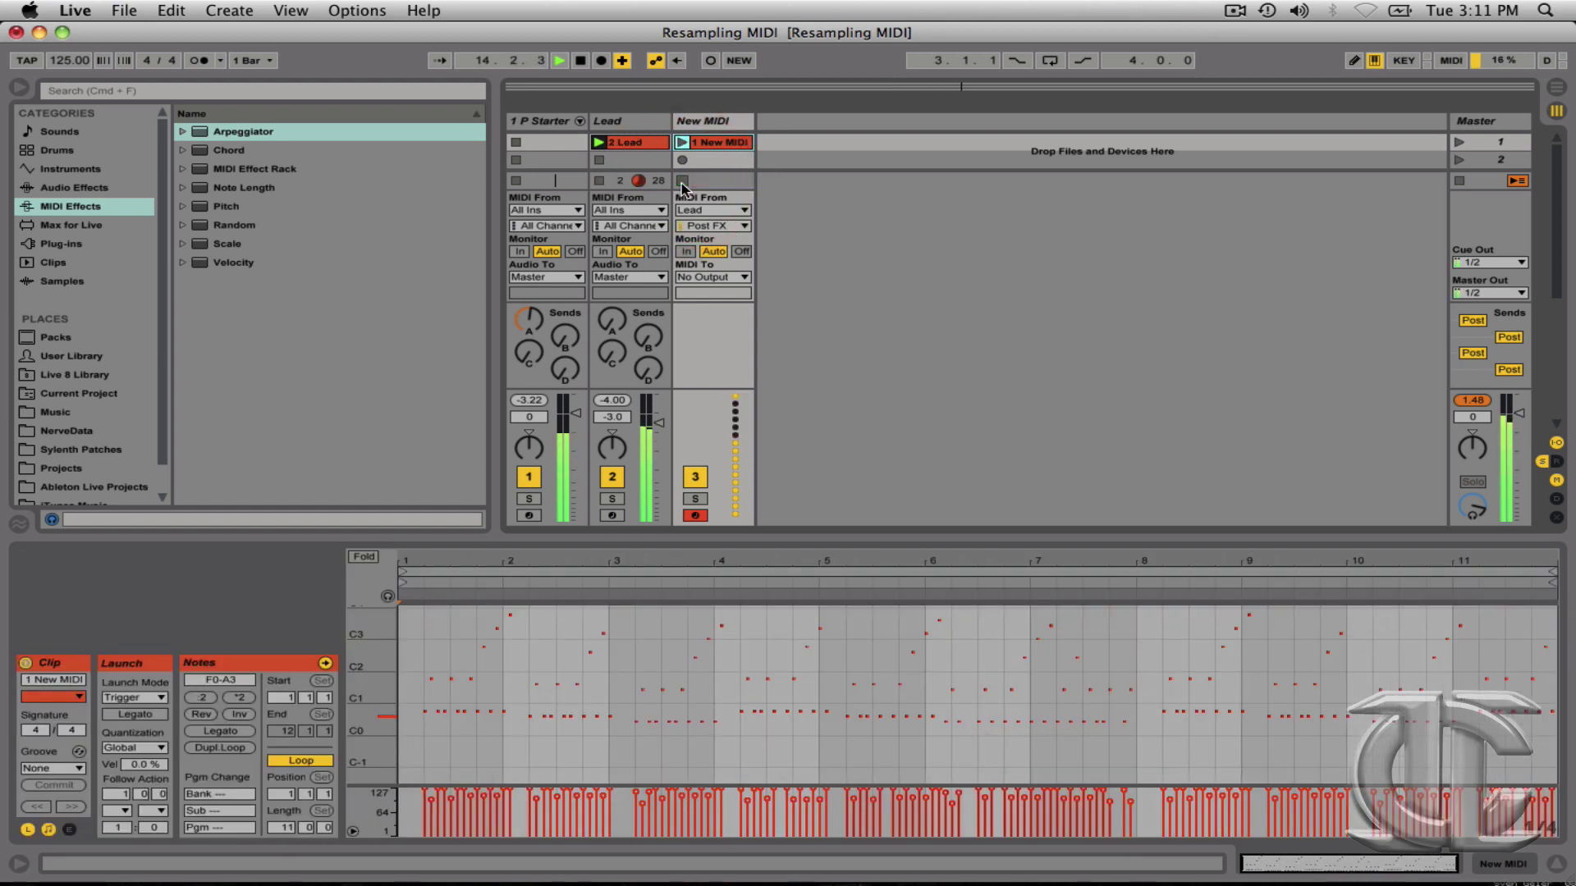
key(space)
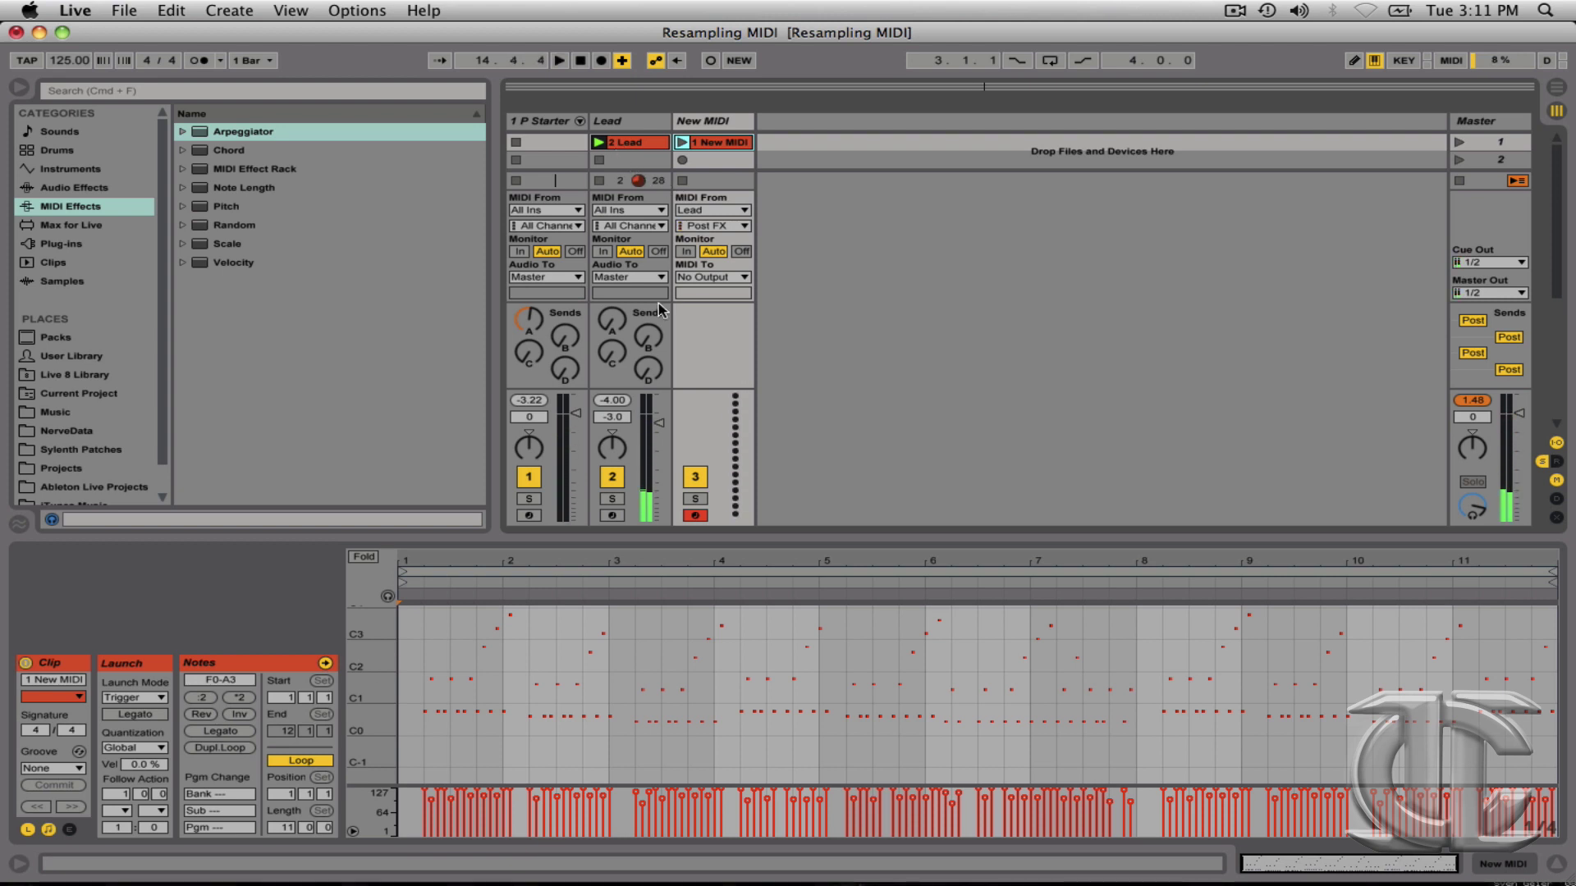
drag(697, 539, 696, 647)
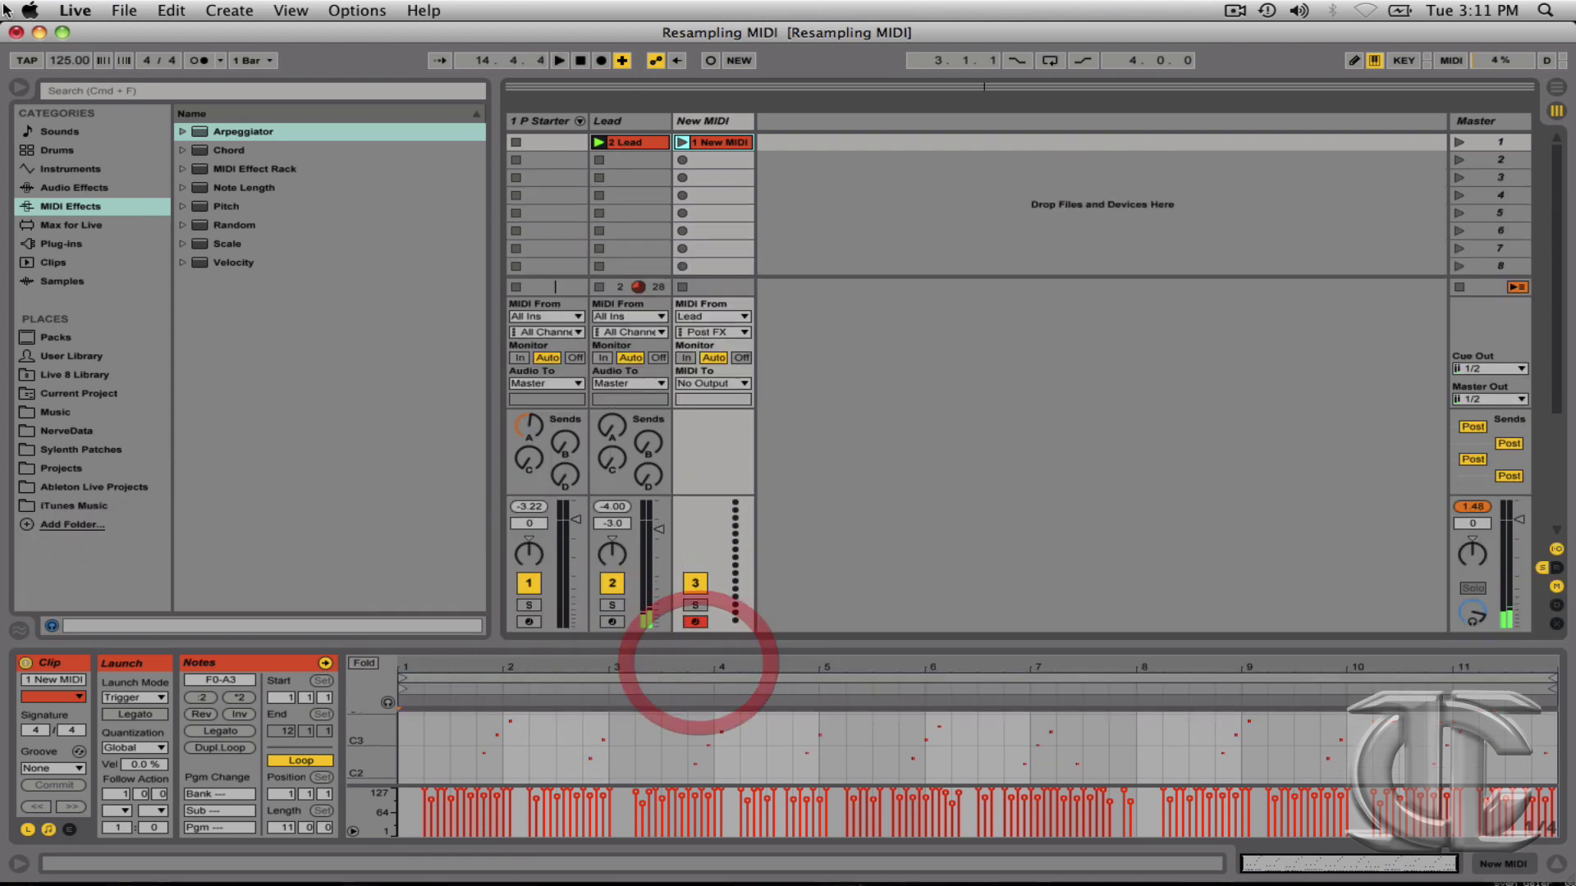
Hide the browser and move the recorded New MIDI clip into the Lead track's second slot.
click(18, 88)
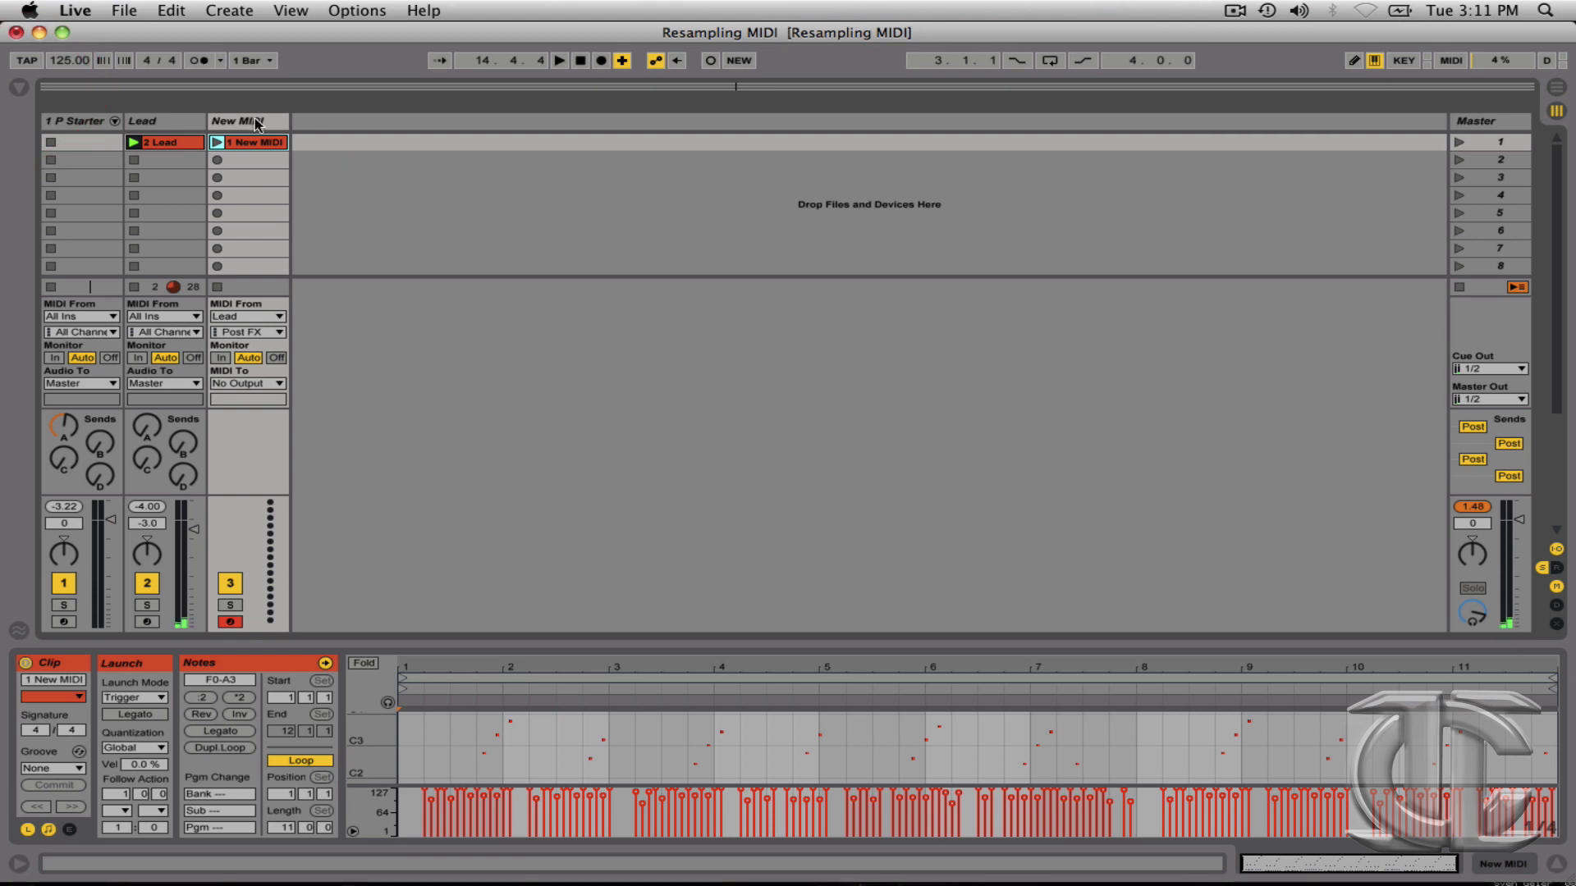
click(217, 123)
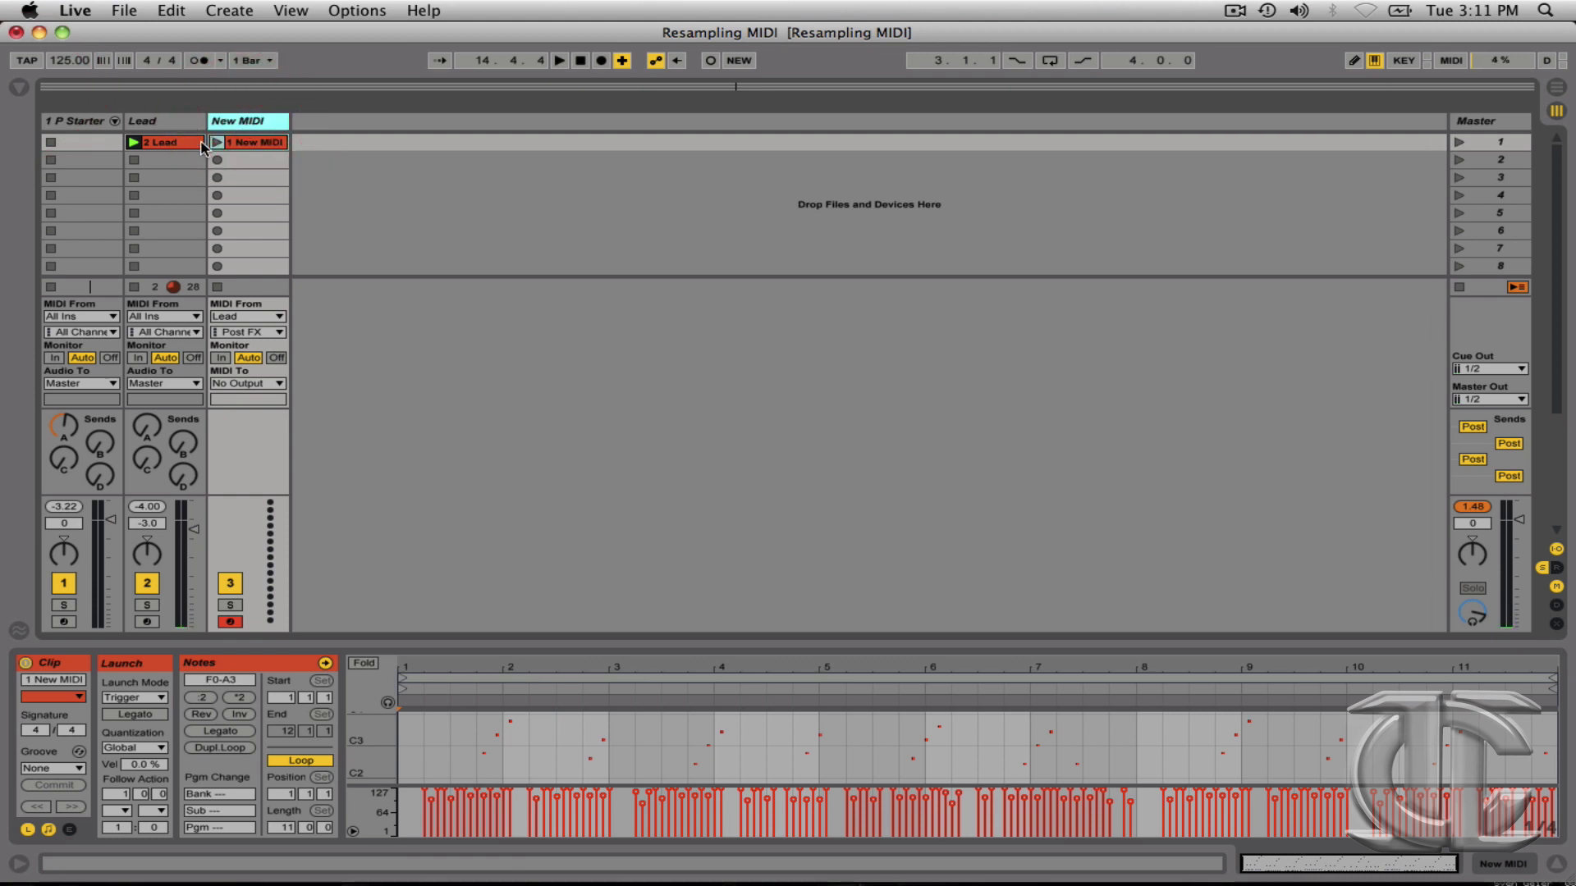
click(252, 145)
drag(211, 162, 160, 160)
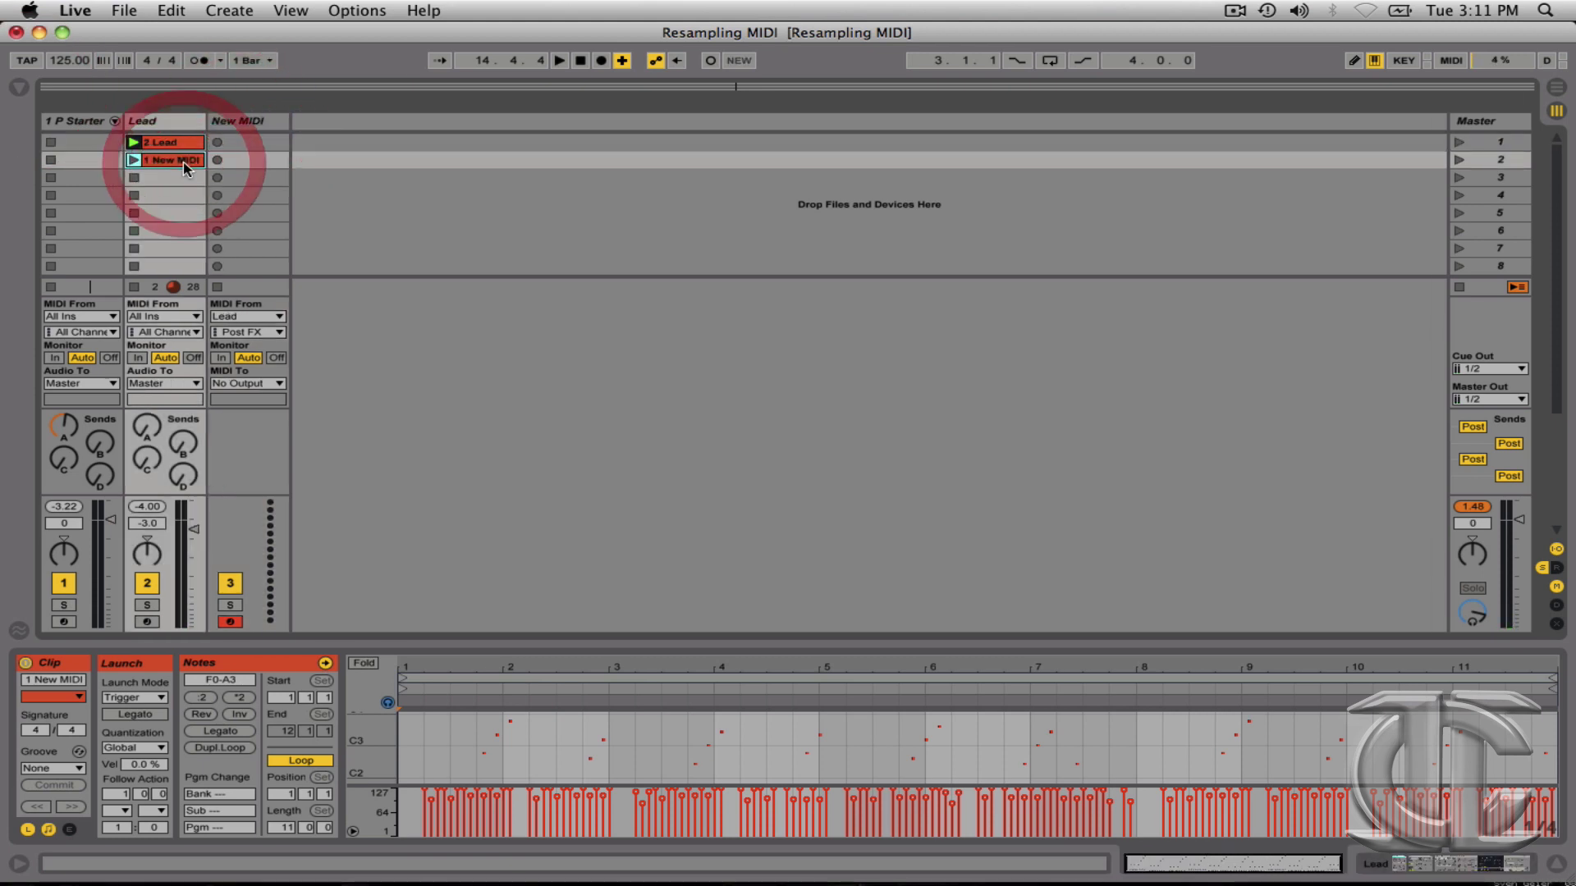
Turn off the Grandiosa chord effect and the Arpeggiator on the Lead track.
click(154, 124)
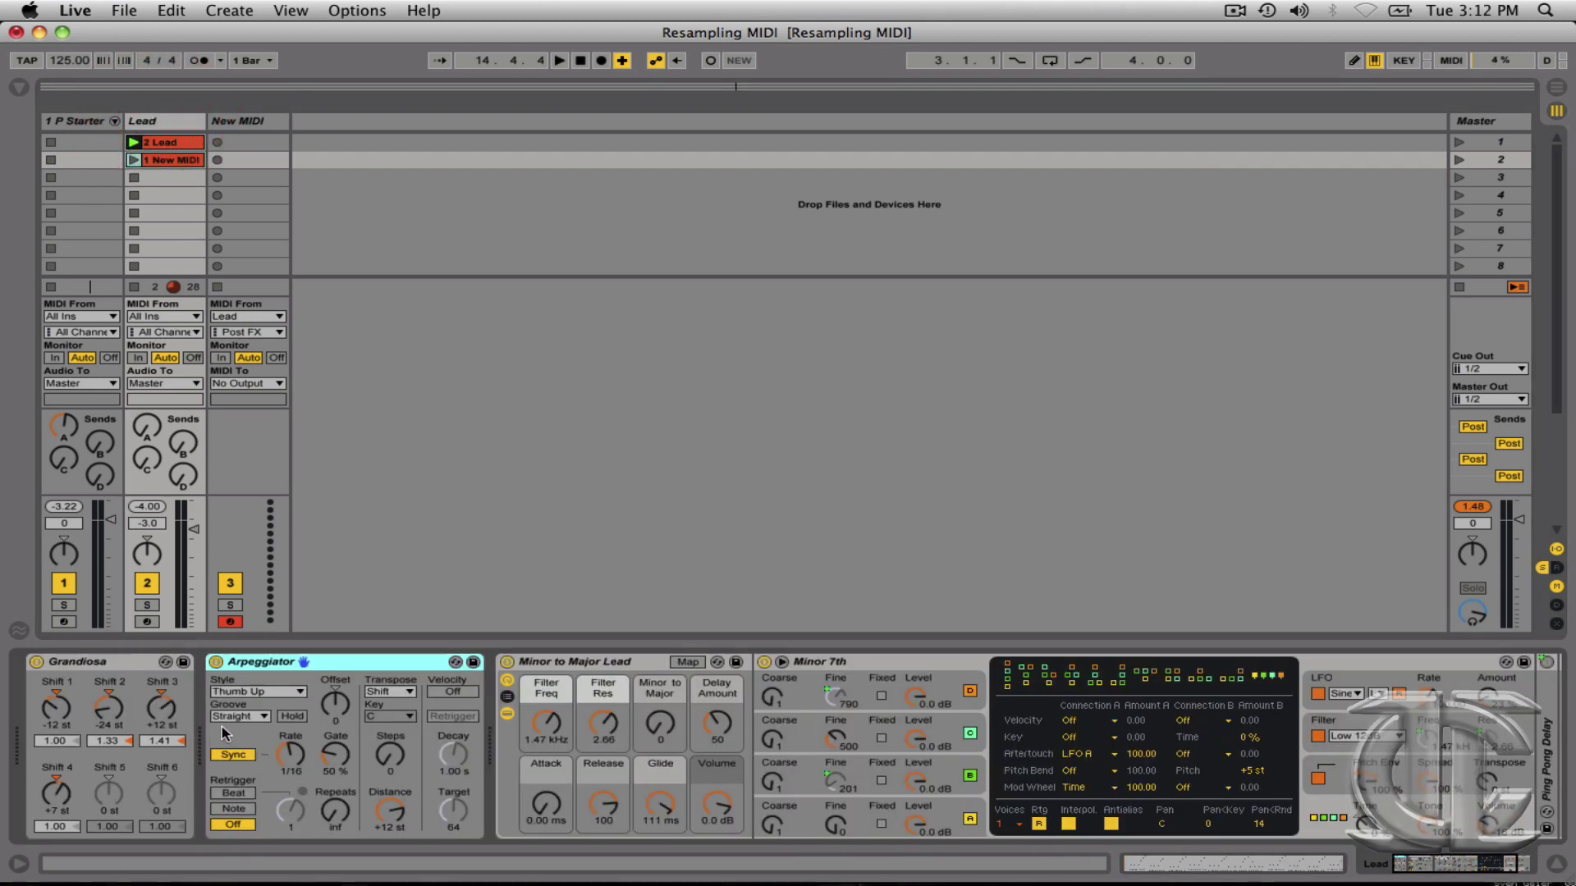
click(35, 662)
click(216, 662)
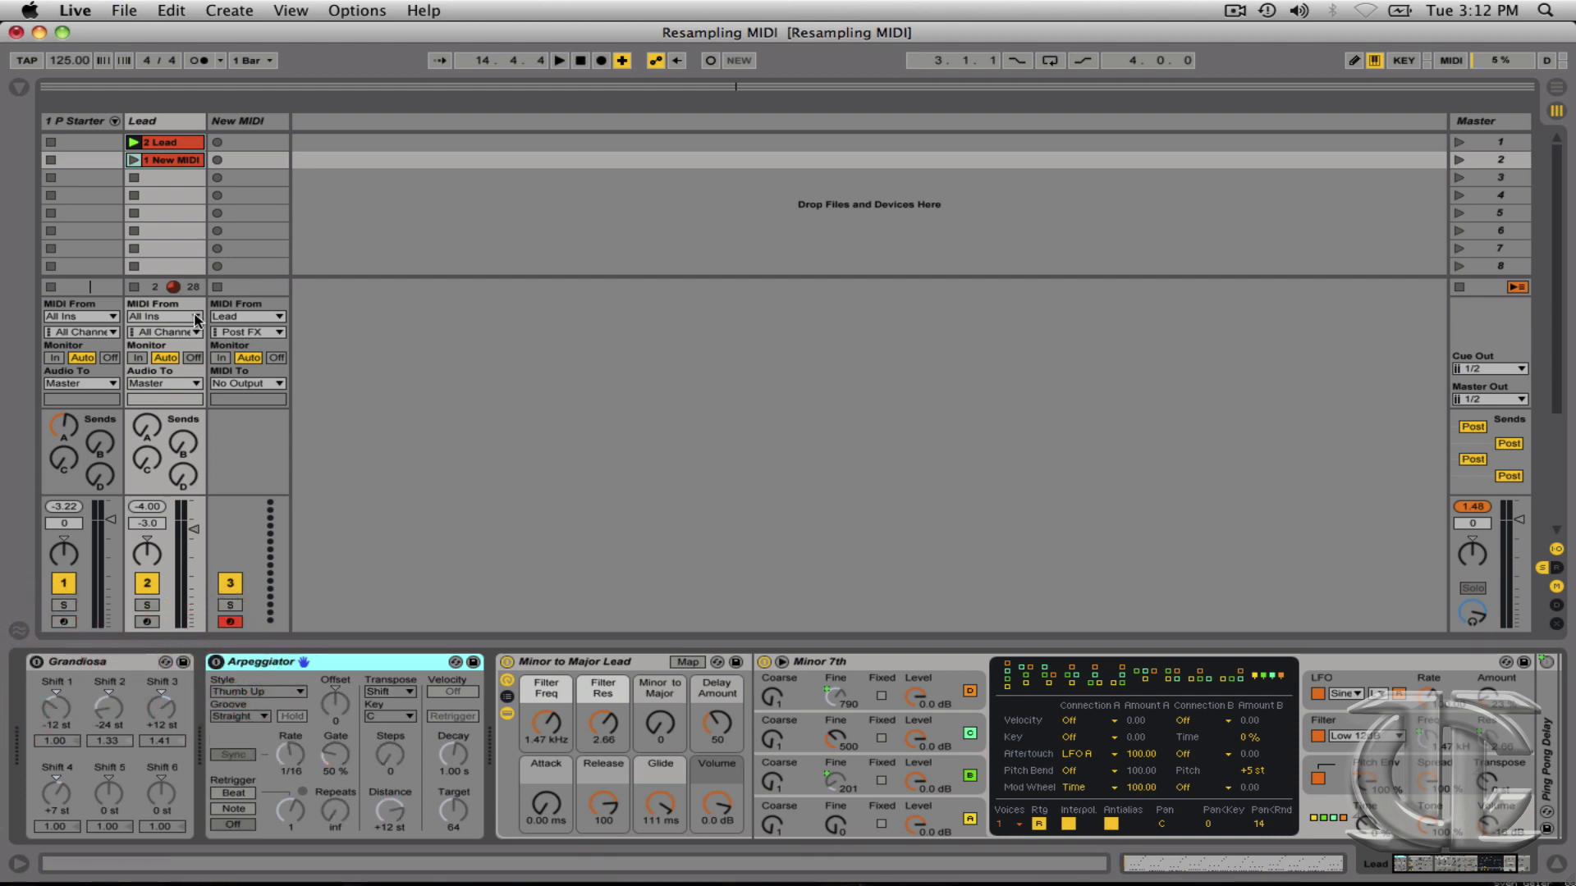
Play the resampled New MIDI clip on the Lead track, examine its notes in an enlarged editor and stop.
click(153, 162)
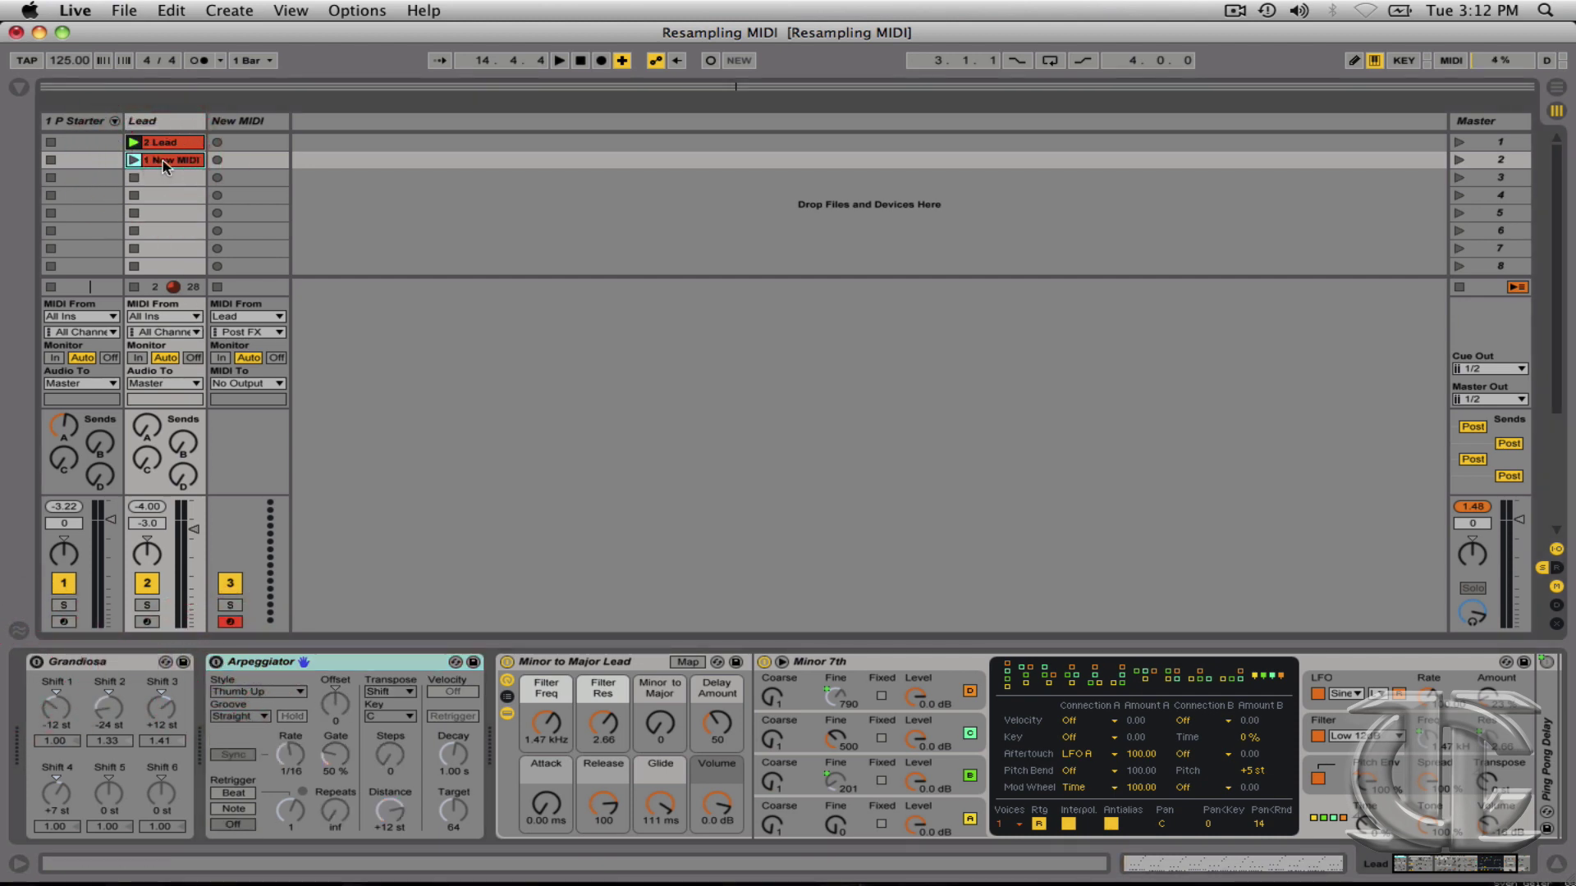
click(134, 160)
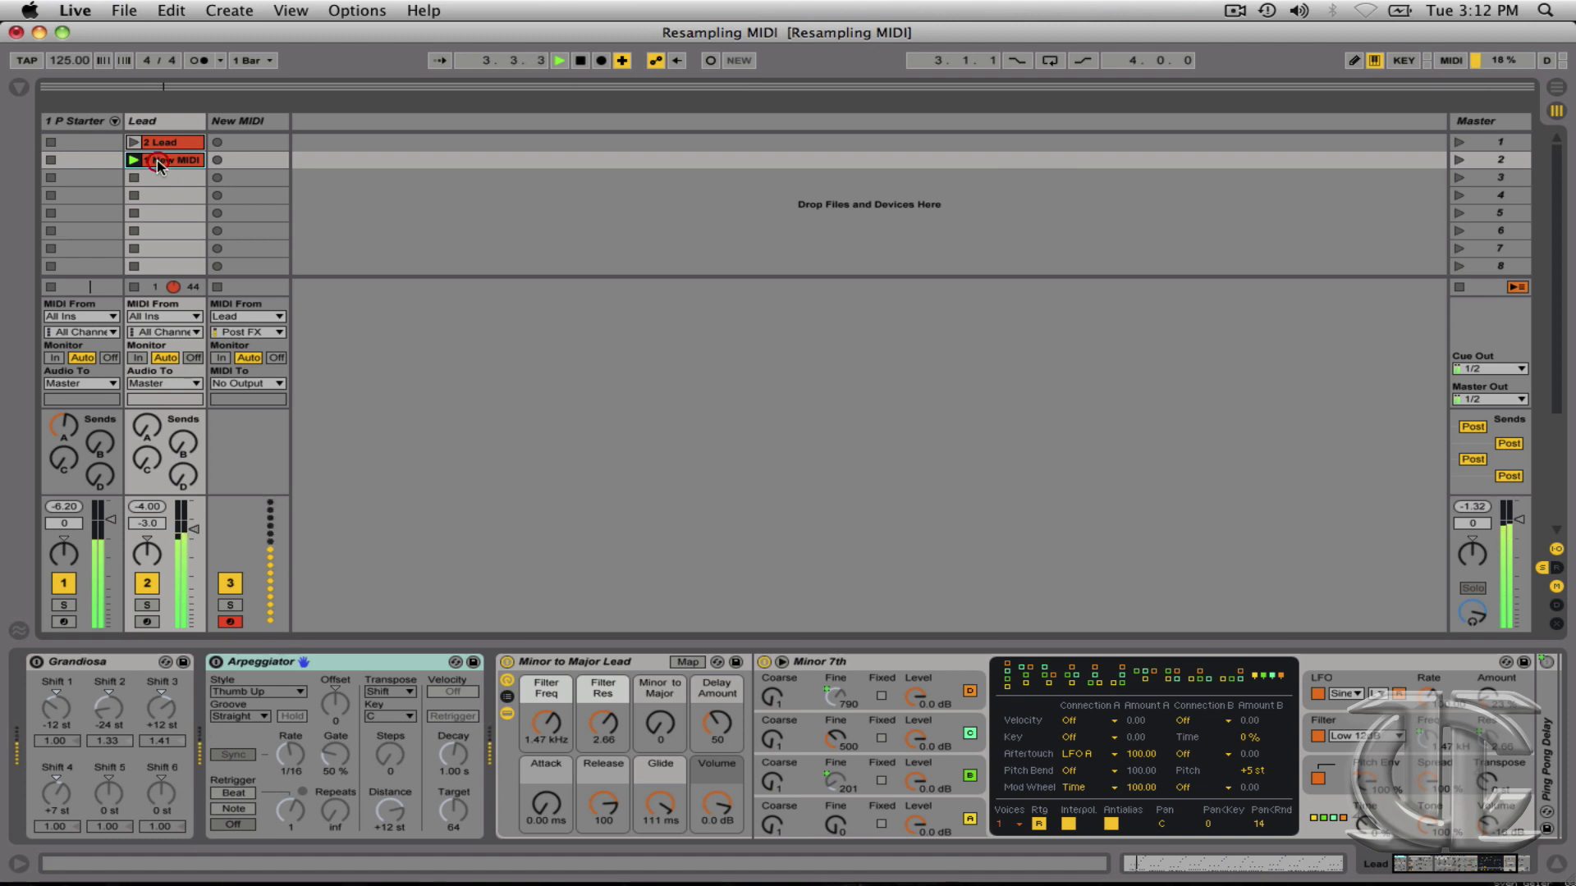
double_click(158, 161)
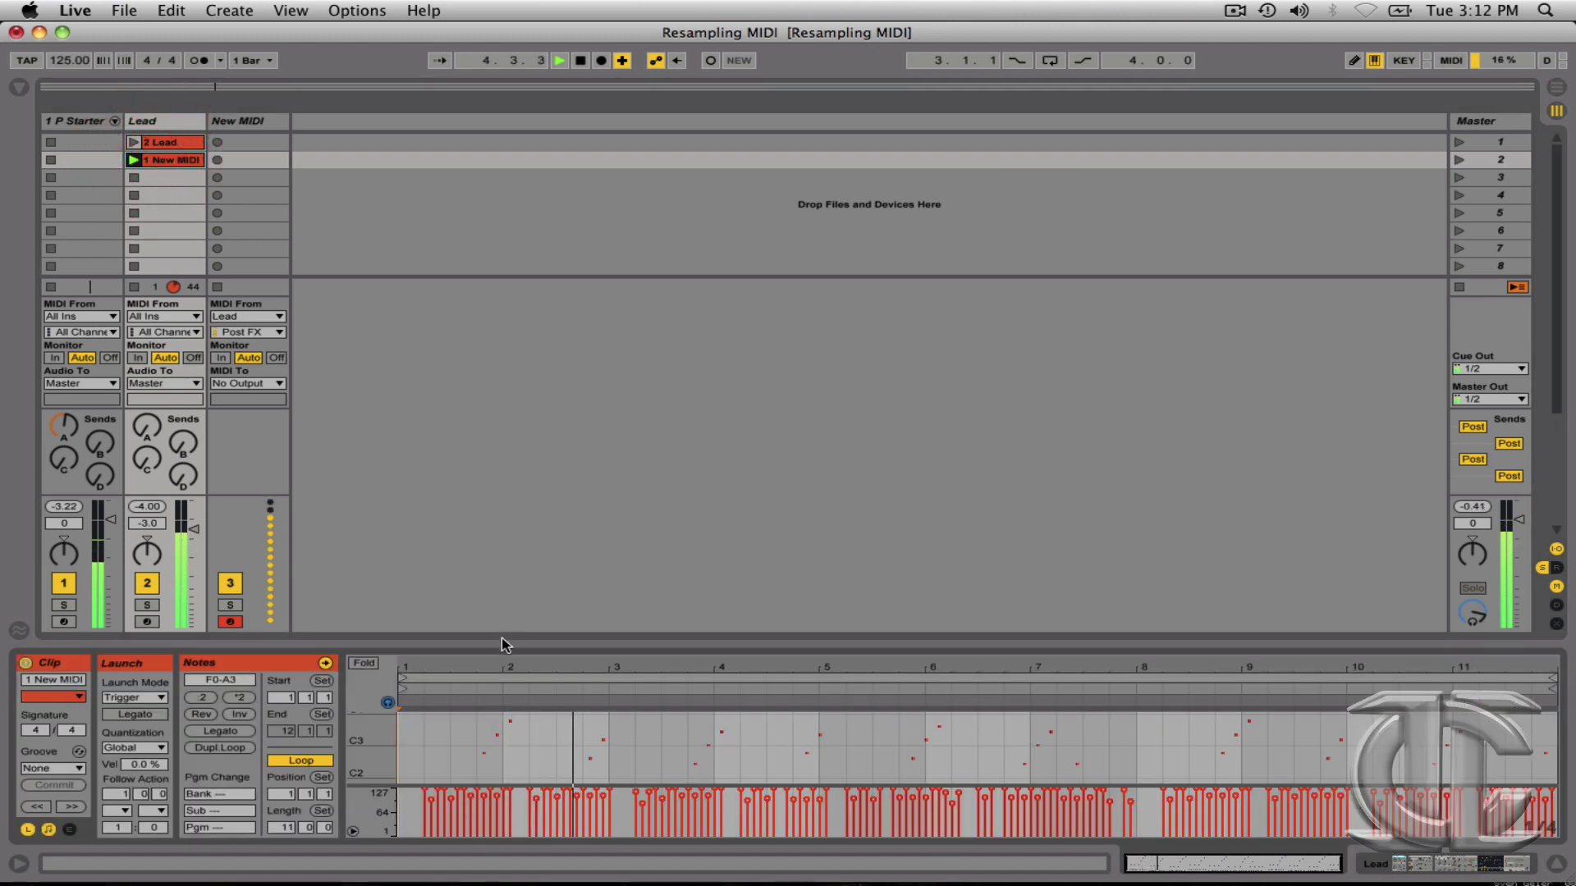
drag(501, 640, 504, 572)
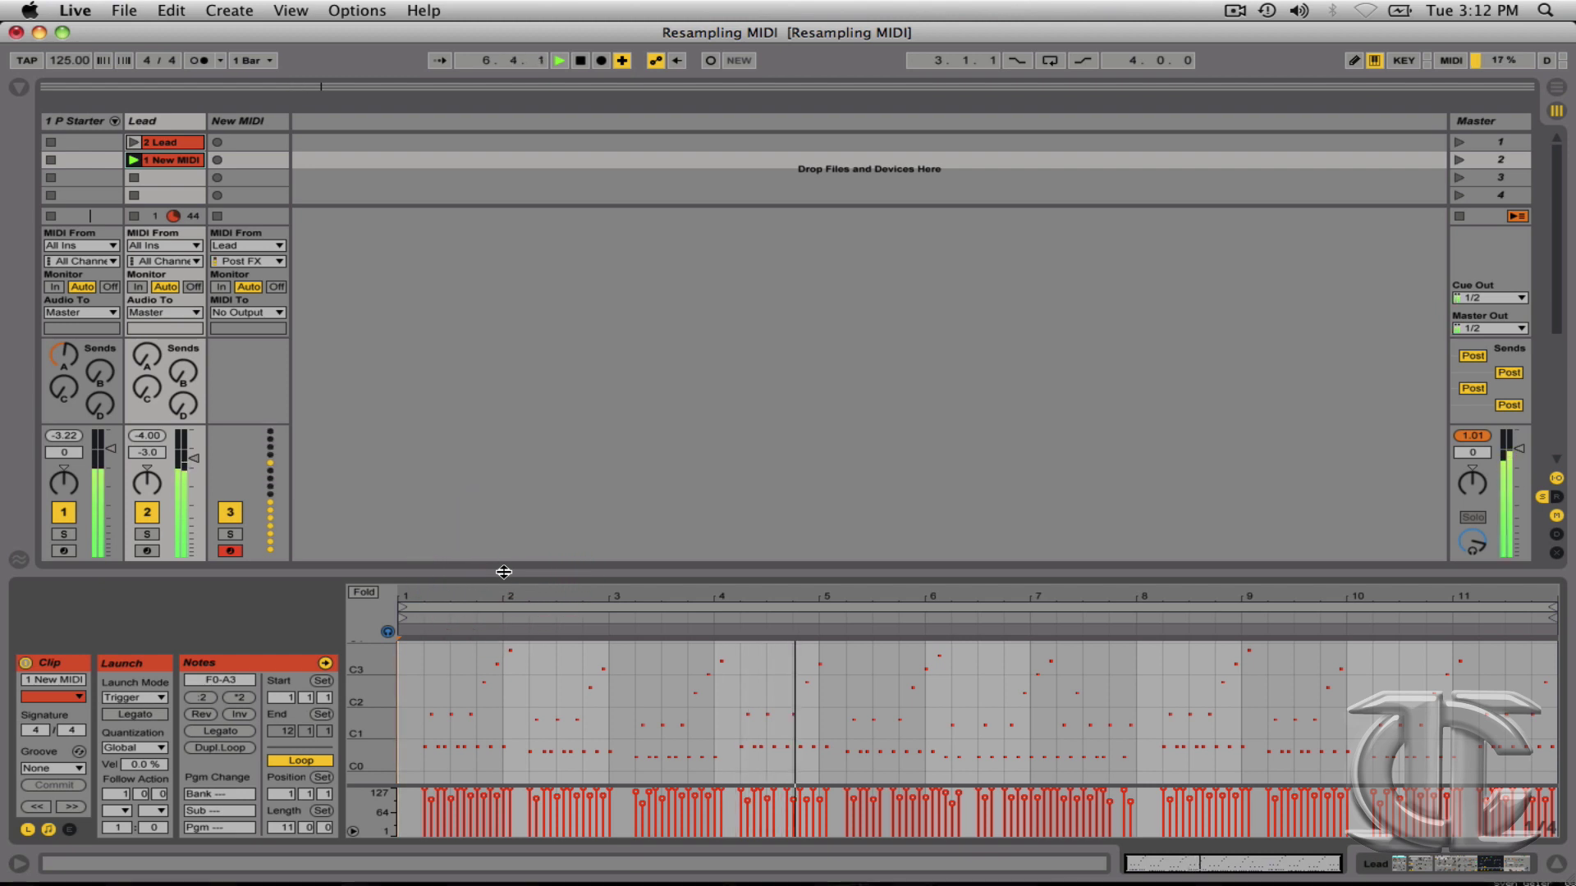
key(space)
Shorten the New MIDI clip's loop to run from 1.3 to 2 and play it.
mouse_move(1559, 612)
mouse_down()
mouse_move(555, 607)
mouse_move(503, 628)
mouse_up()
drag(402, 611, 566, 596)
key(space)
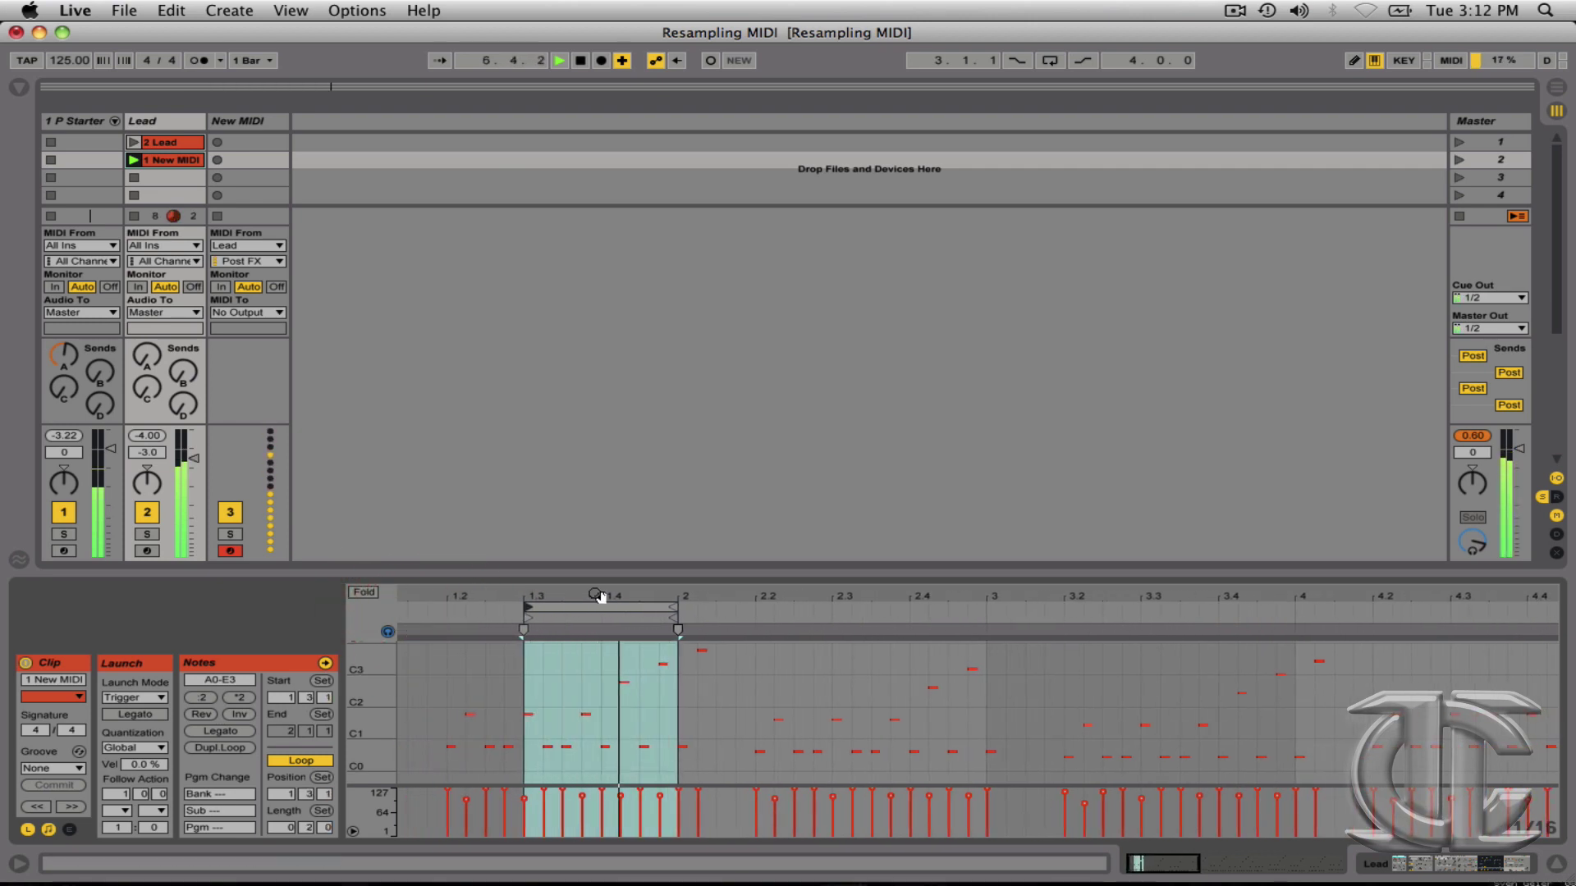
Invert the group of notes in the middle of the New MIDI clip's looped section.
drag(563, 678, 647, 753)
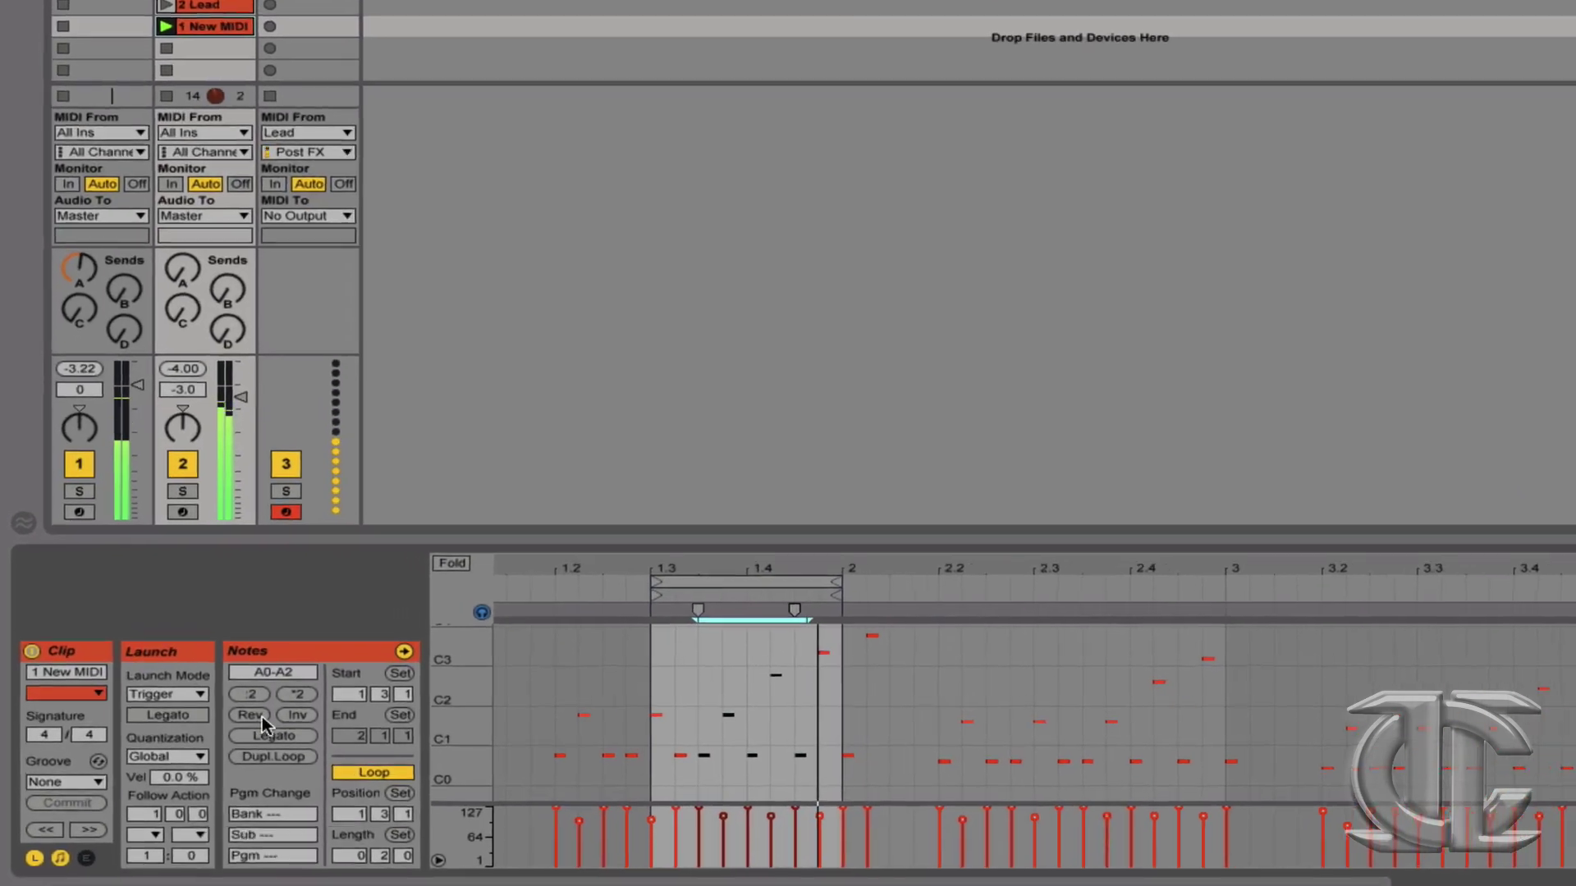
click(306, 720)
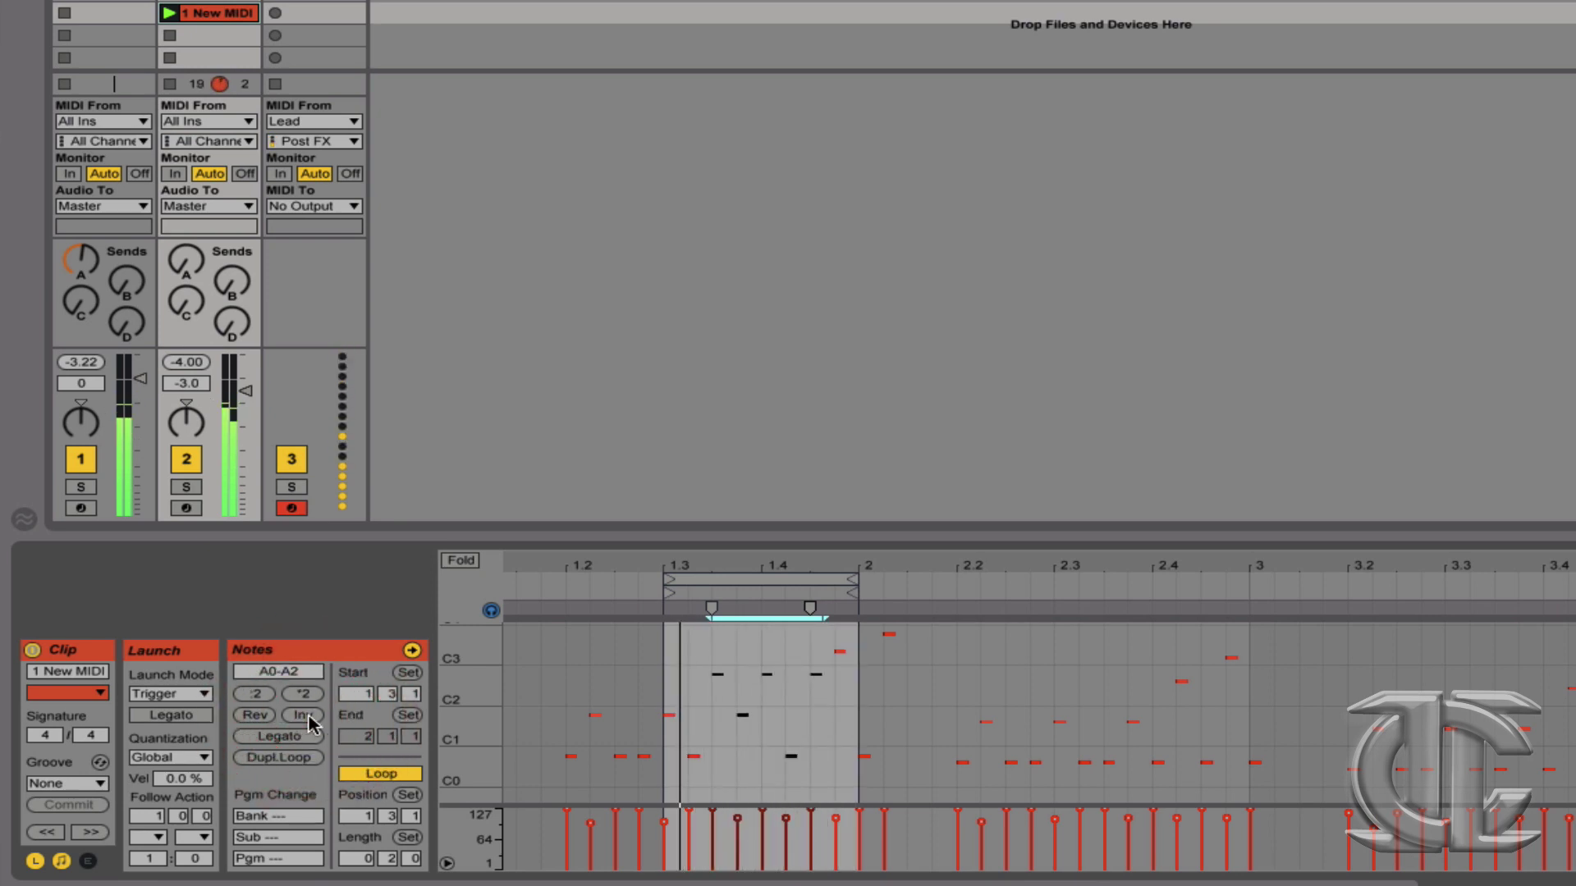
Duplicate the inverted New MIDI clip, reverse the middle notes of the copy's loop and launch it.
click(216, 18)
key(ctrl+d)
click(214, 39)
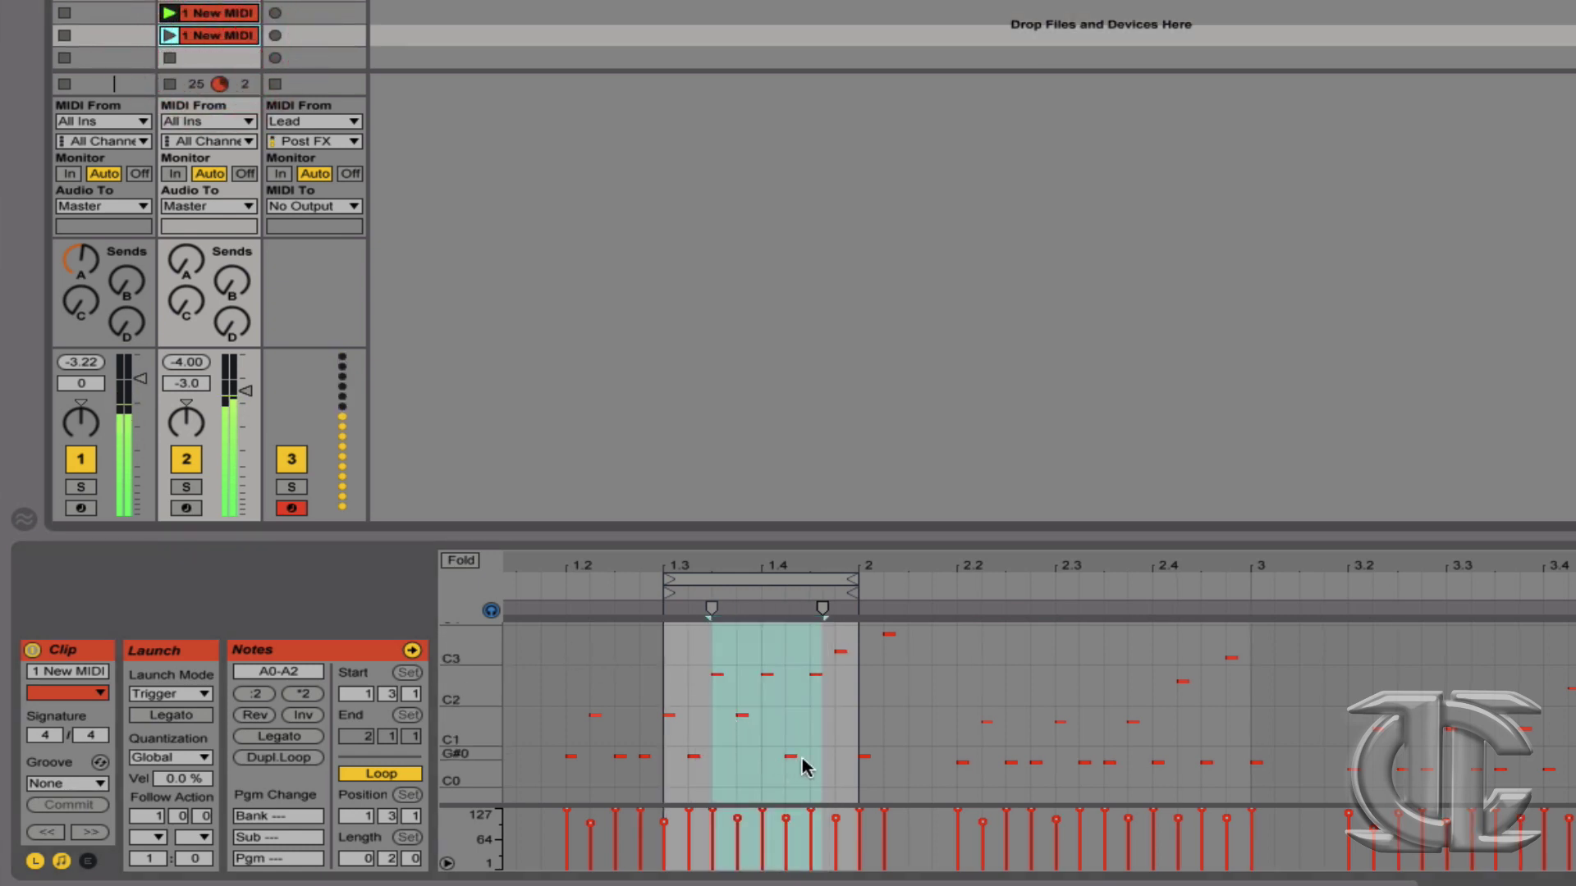
drag(819, 761, 713, 651)
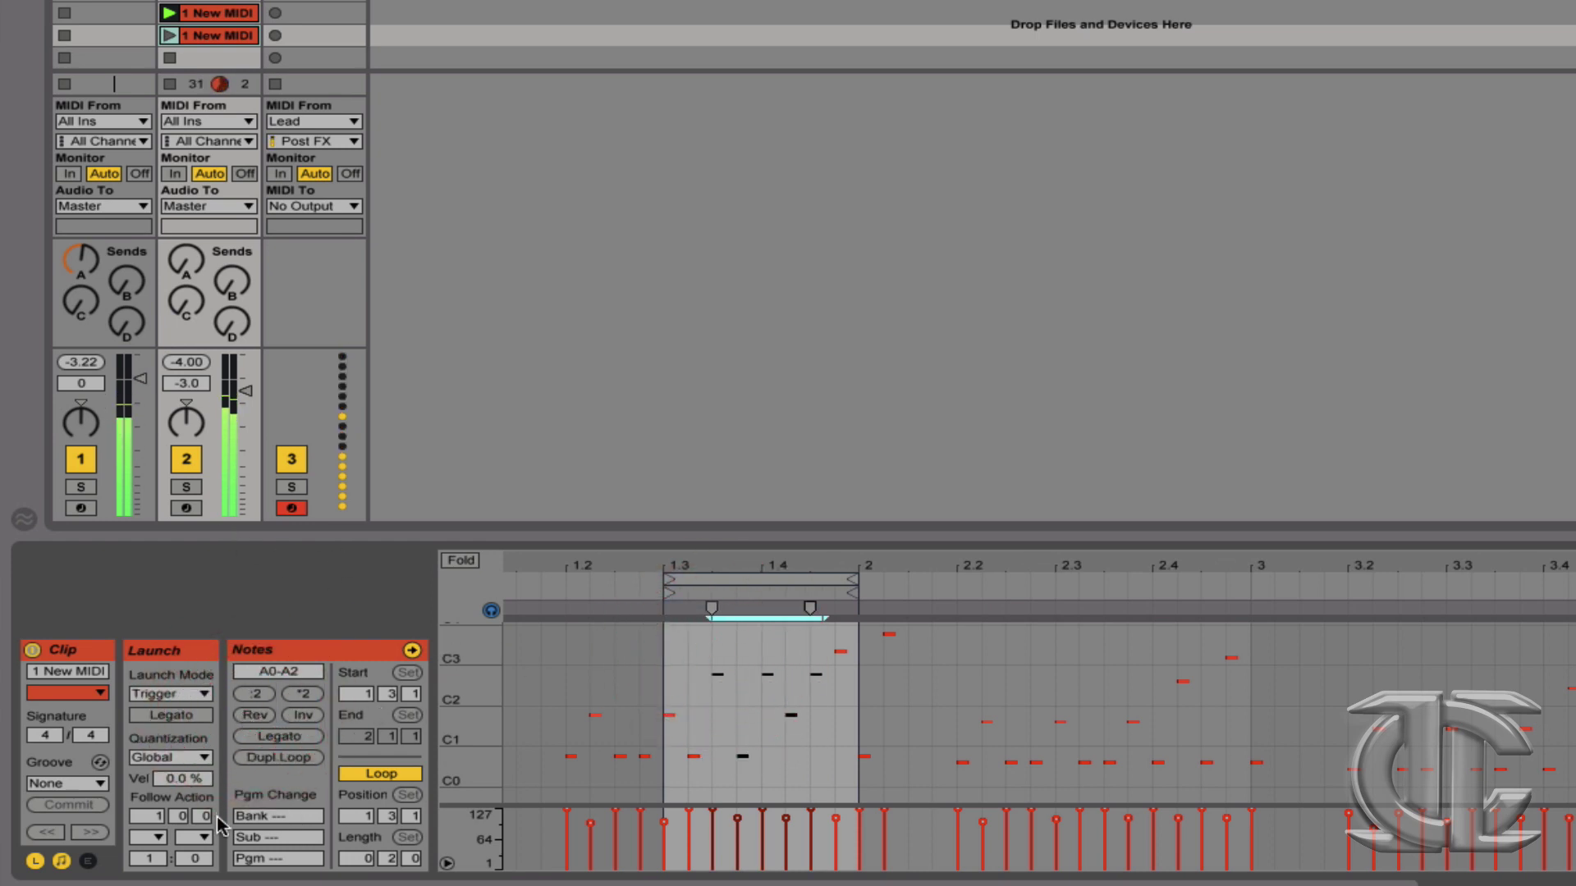
click(168, 36)
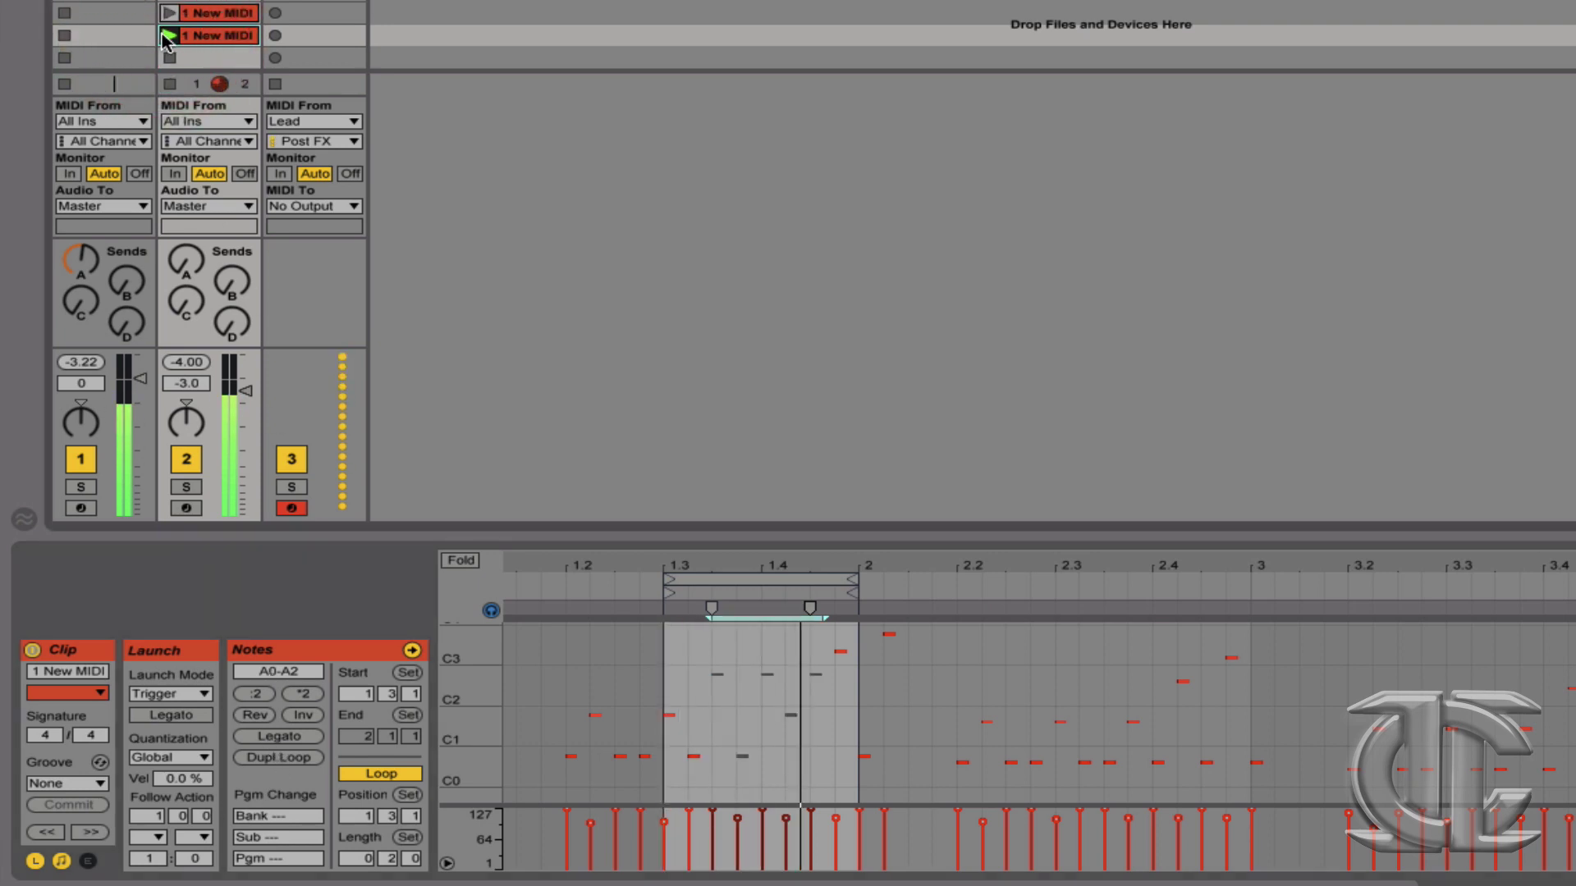